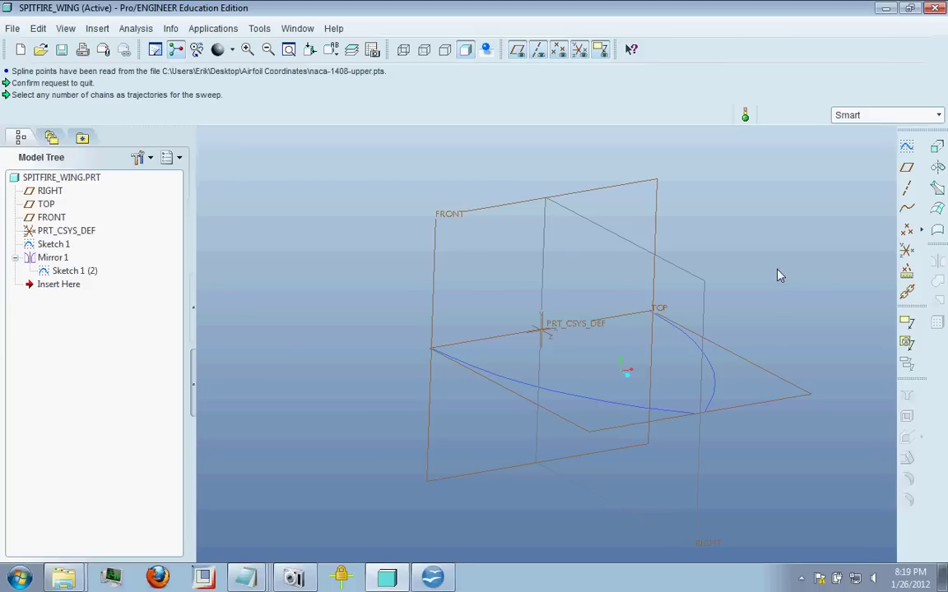
# Examine the two mirrored wing outline curves and the datum planes from several angles
pyautogui.moveTo(776, 273); pyautogui.dragTo(759, 285, button='middle')
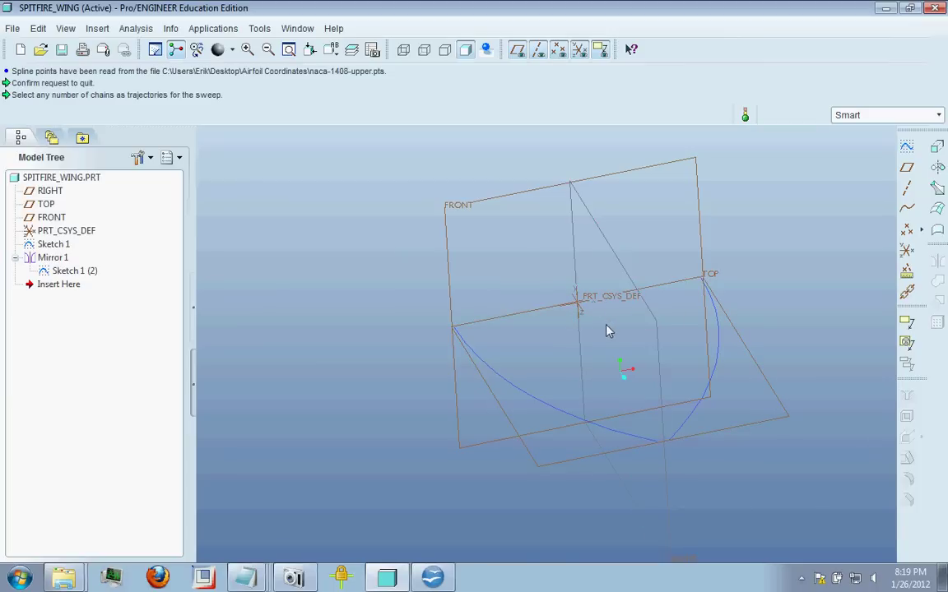
pyautogui.moveTo(605, 331); pyautogui.dragTo(626, 353, button='middle')
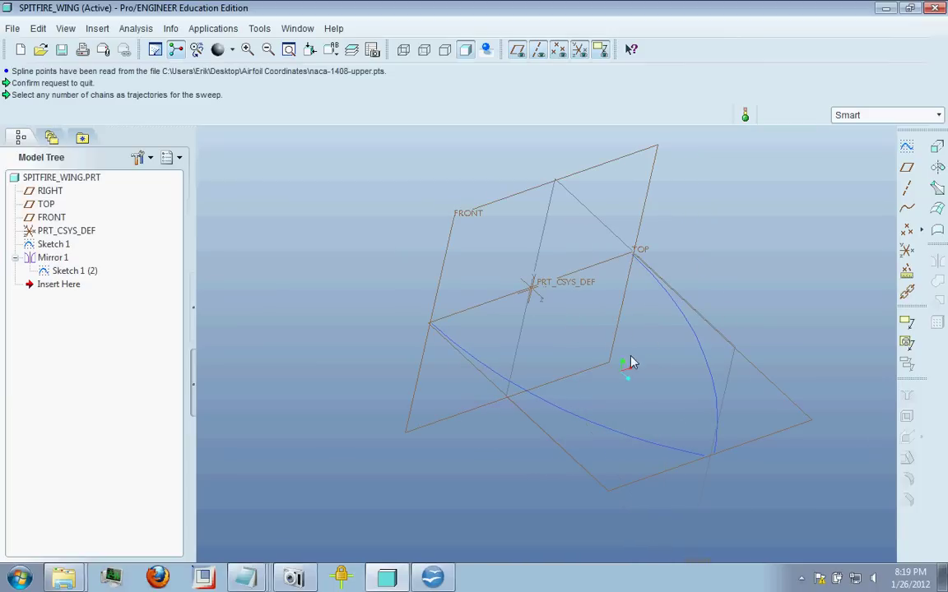
pyautogui.scroll(-4, 552, 319)
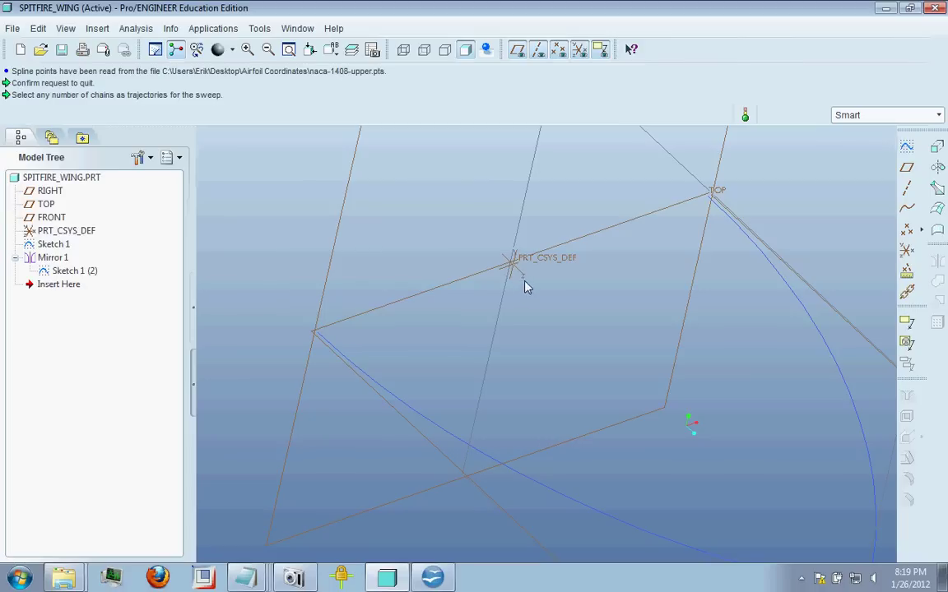
pyautogui.scroll(4, 438, 225)
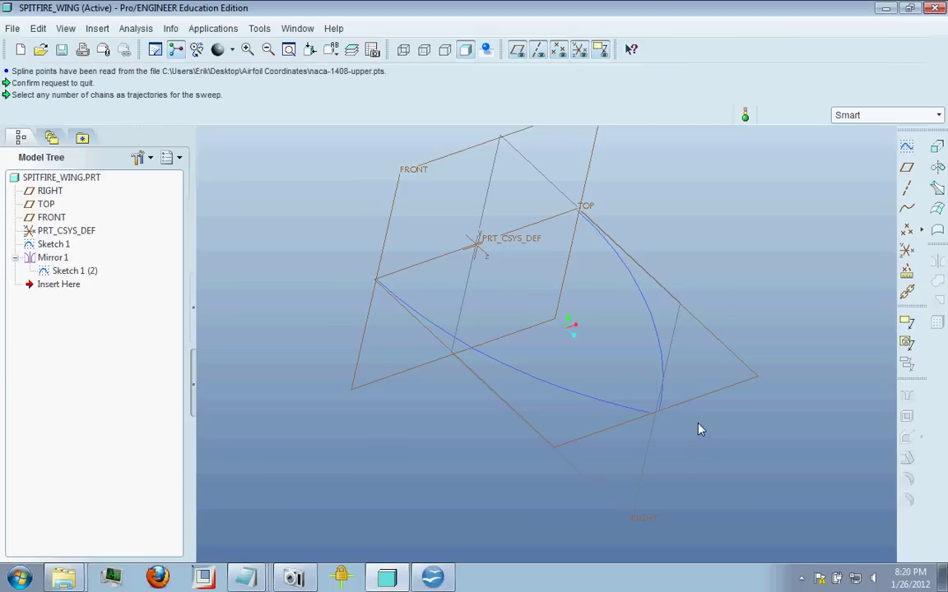
pyautogui.moveTo(574, 313); pyautogui.dragTo(507, 262, button='middle')
pyautogui.scroll(4, 594, 294)
pyautogui.scroll(-2, 571, 286)
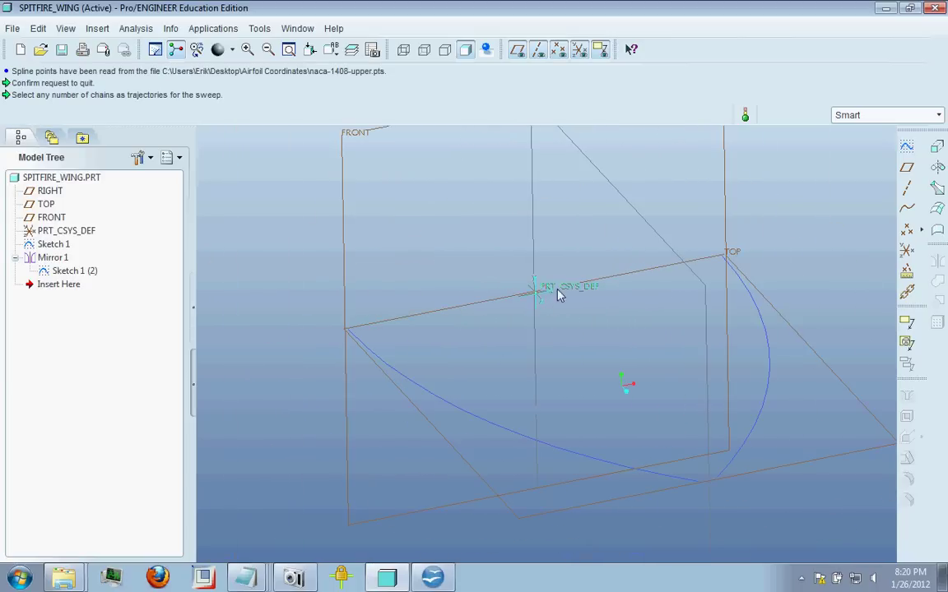
# Start a solid variable section sweep with the left wing outline as the origin trajectory and the right outline as the second chain
pyautogui.click(355, 331)
pyautogui.click(102, 28)
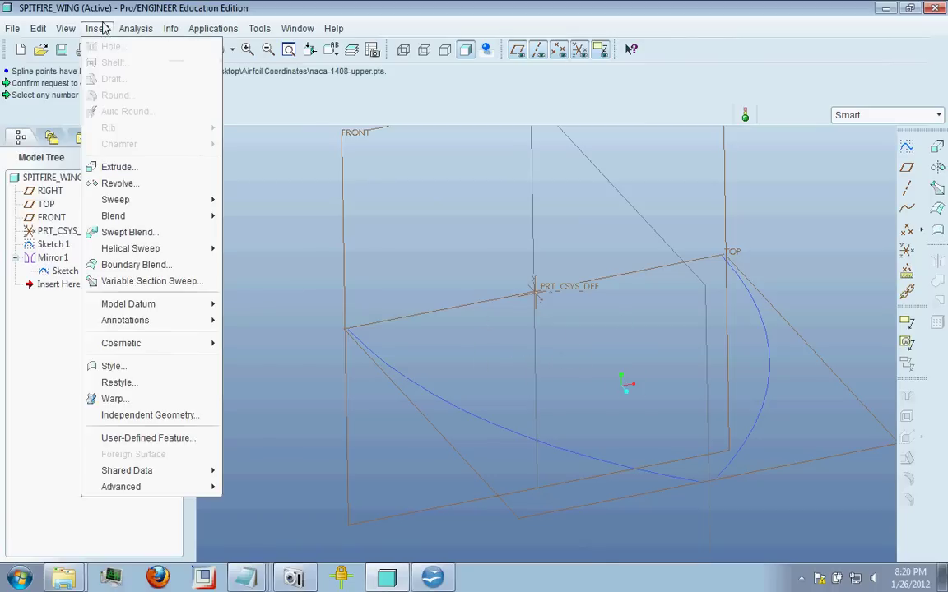
pyautogui.click(162, 284)
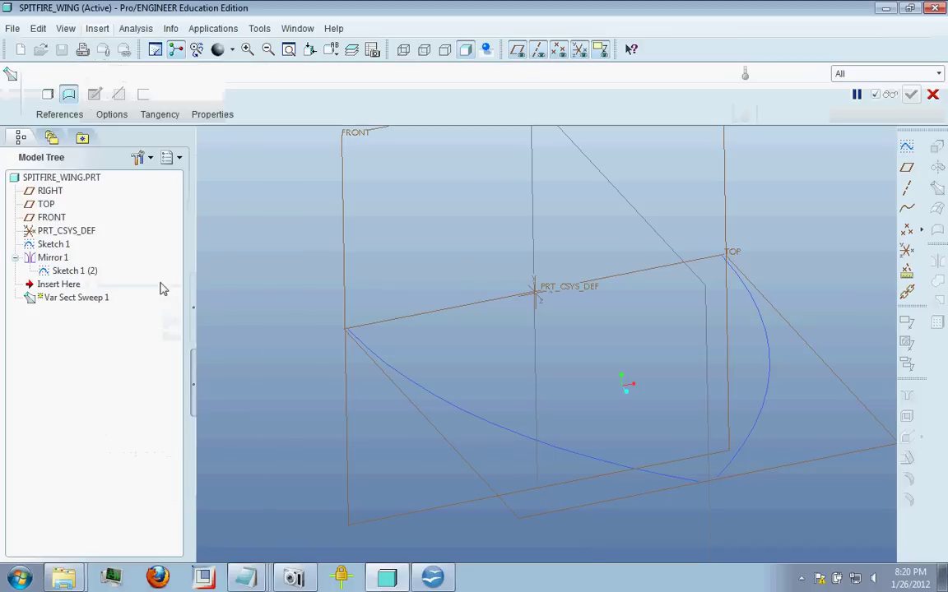
pyautogui.click(452, 411)
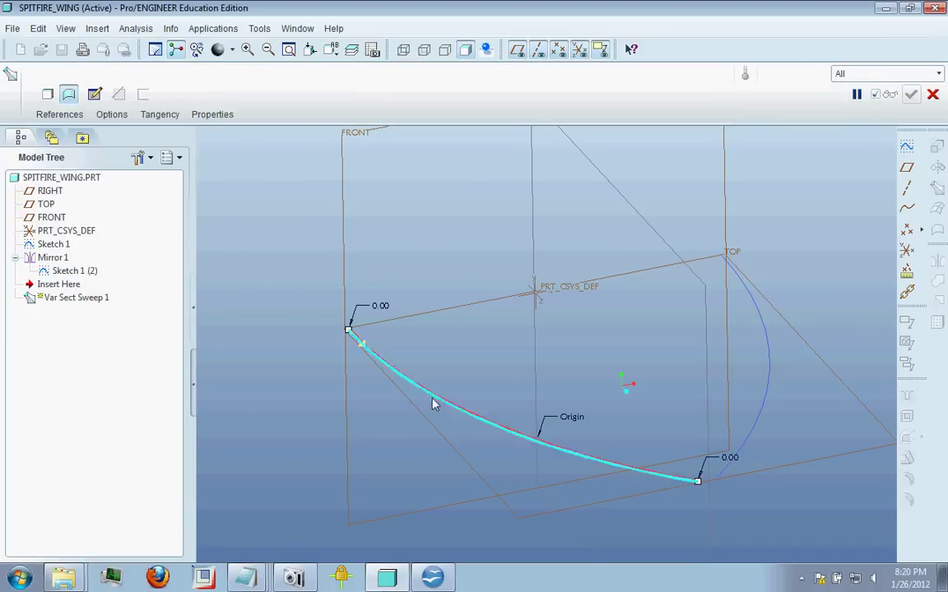
pyautogui.keyDown('ctrl'); pyautogui.click(762, 329); pyautogui.keyUp('ctrl')
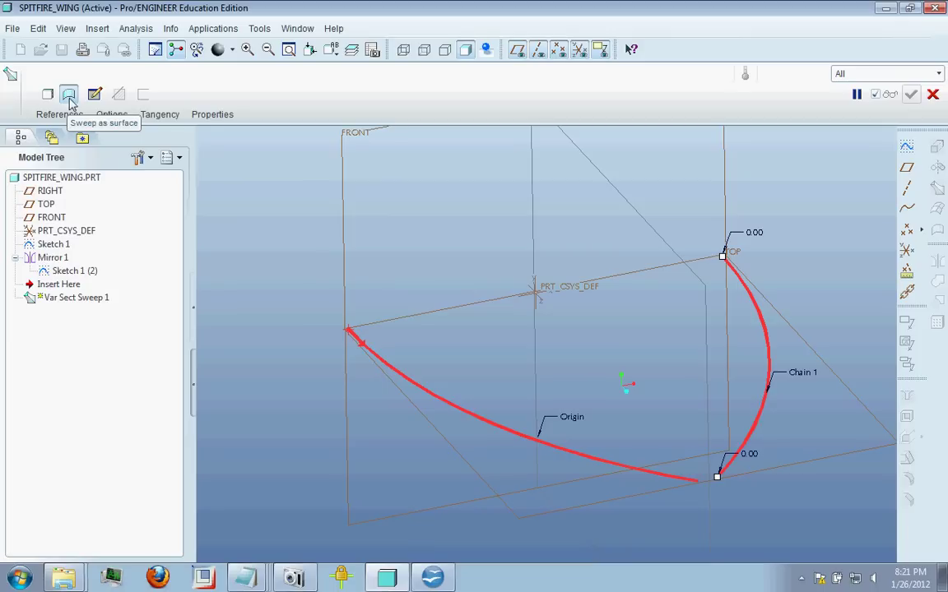
pyautogui.click(47, 96)
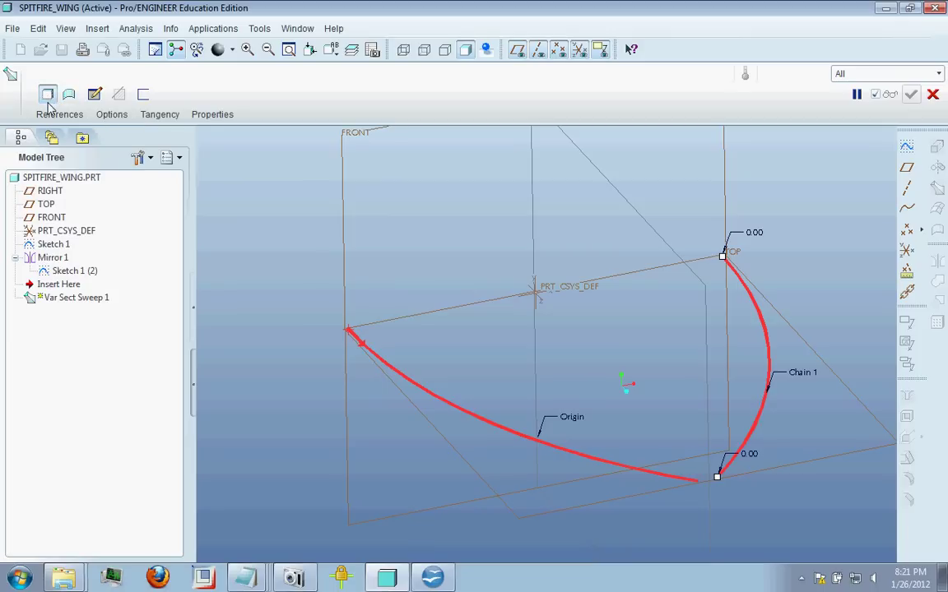
# Set the sweep's section plane control to Constant Normal Direction, using the Z axis of PRT_CSYS_DEF as the direction reference
pyautogui.click(52, 116)
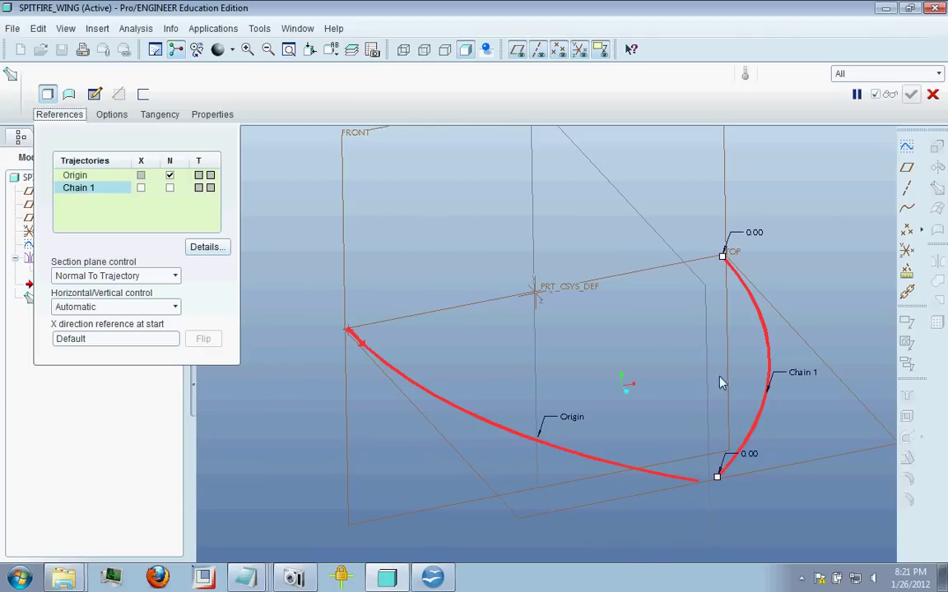
pyautogui.hotkey('ctrl', 'd')
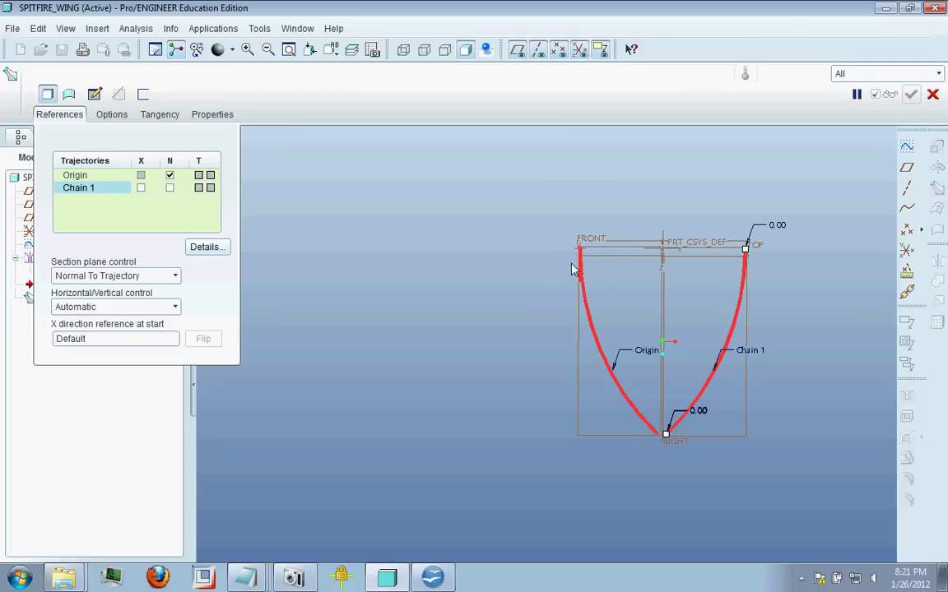
pyautogui.moveTo(699, 386); pyautogui.dragTo(645, 294, button='middle')
pyautogui.click(153, 276)
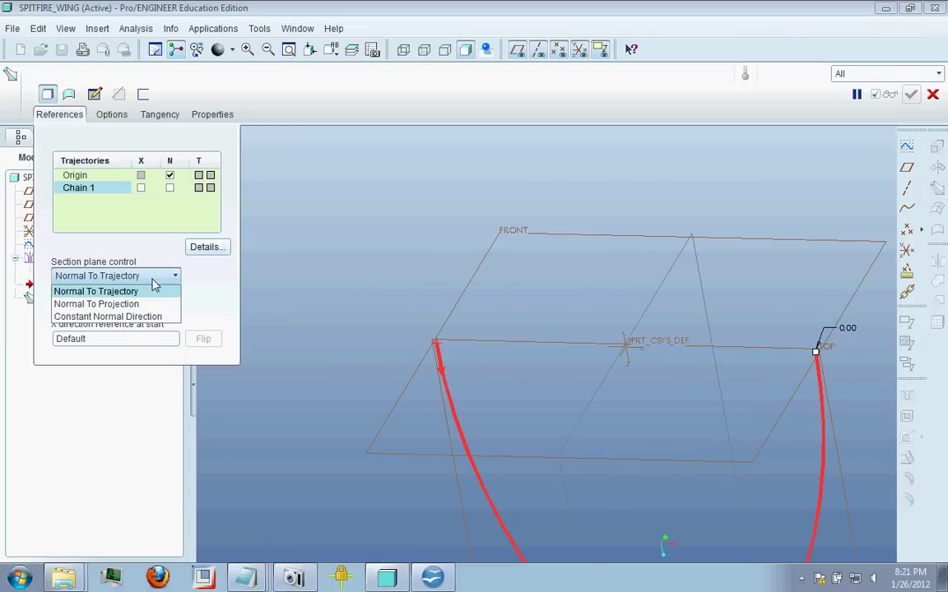
pyautogui.click(109, 318)
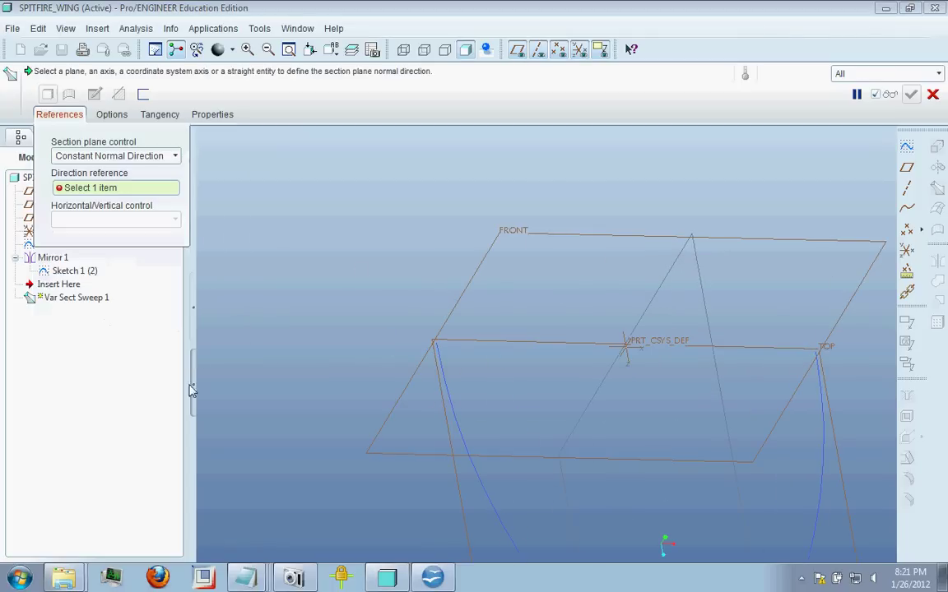
pyautogui.click(632, 368)
# Examine the origin and chain trajectories against the Z-axis section direction from several angles and review the sweep references
pyautogui.scroll(-3, 593, 266)
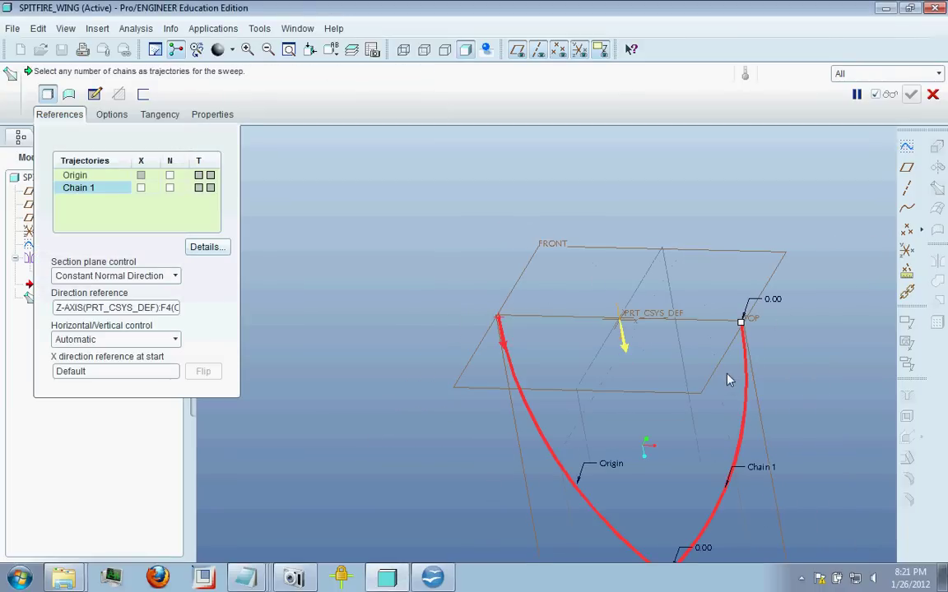
pyautogui.moveTo(727, 379); pyautogui.dragTo(688, 381, button='middle')
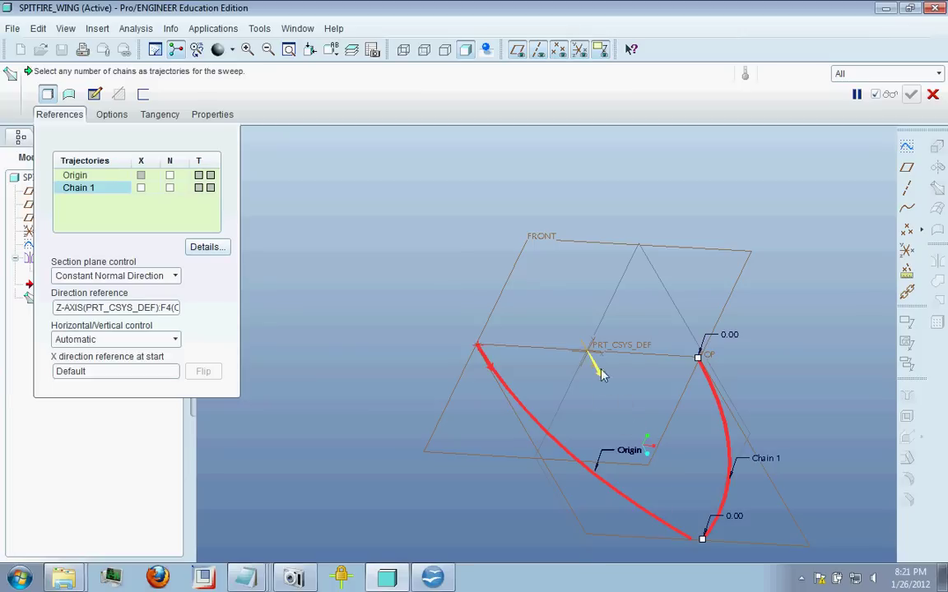
pyautogui.moveTo(498, 406); pyautogui.dragTo(570, 436, button='middle')
pyautogui.scroll(2, 570, 436)
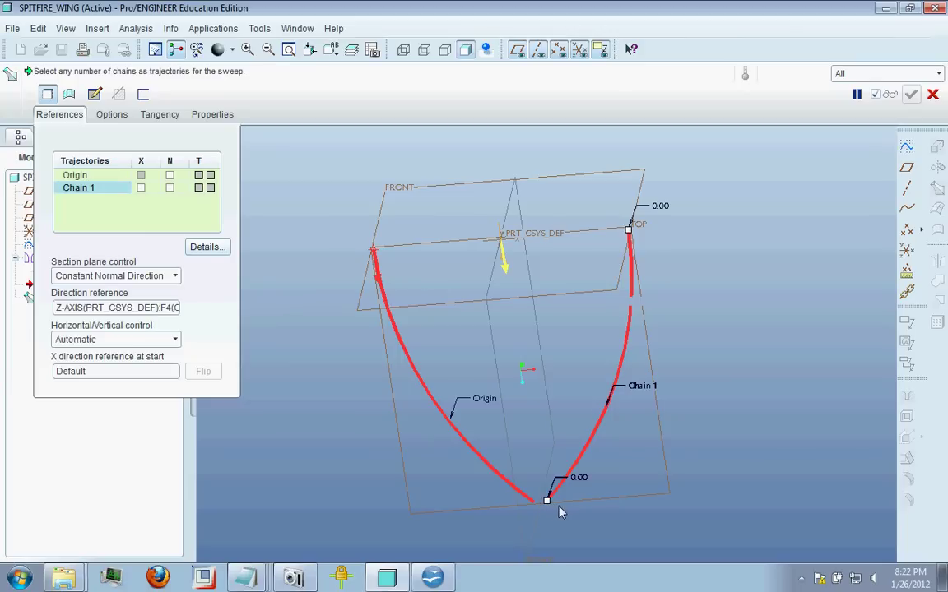
pyautogui.moveTo(679, 253); pyautogui.dragTo(407, 204, button='middle')
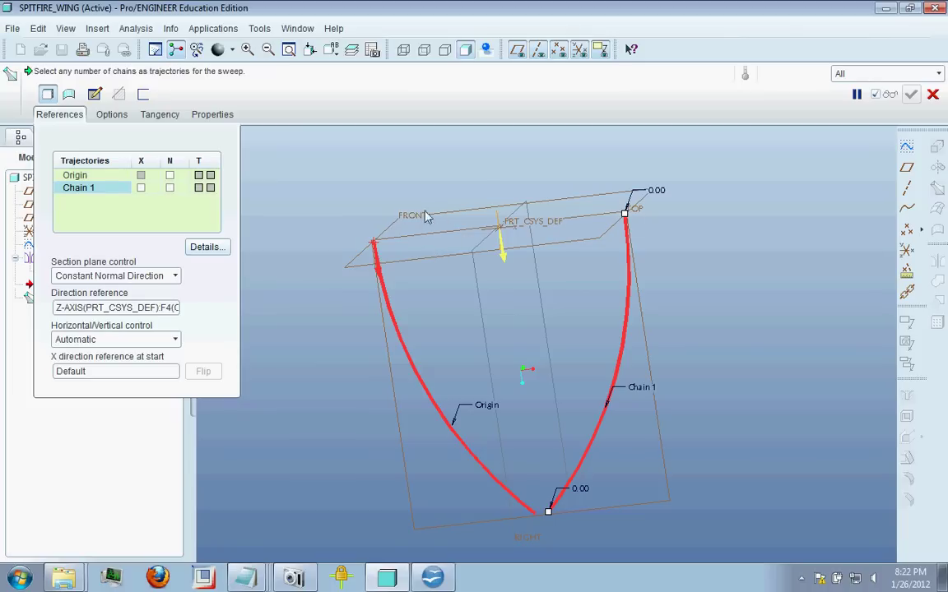
pyautogui.moveTo(426, 215); pyautogui.dragTo(420, 240, button='middle')
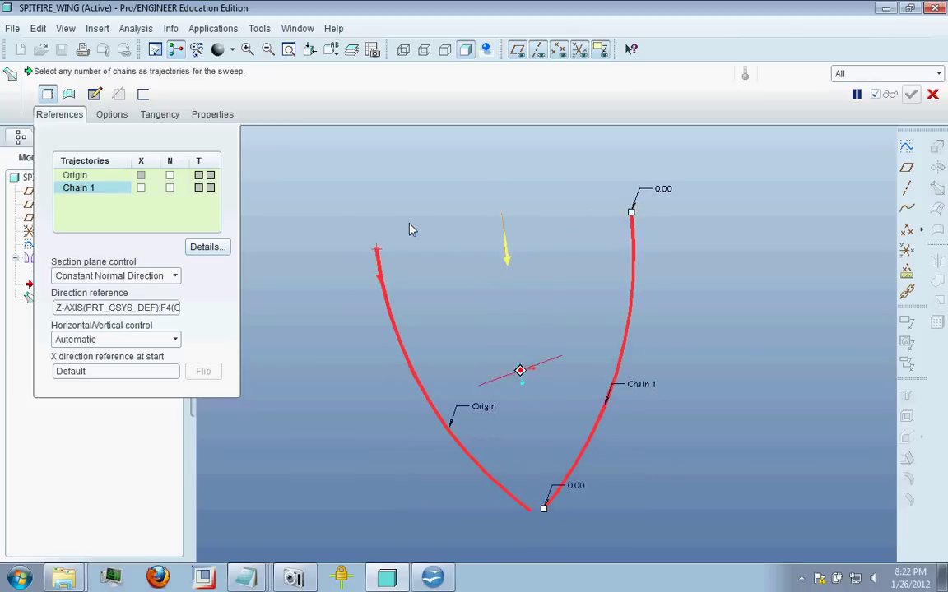
pyautogui.moveTo(411, 230); pyautogui.dragTo(412, 267, button='middle')
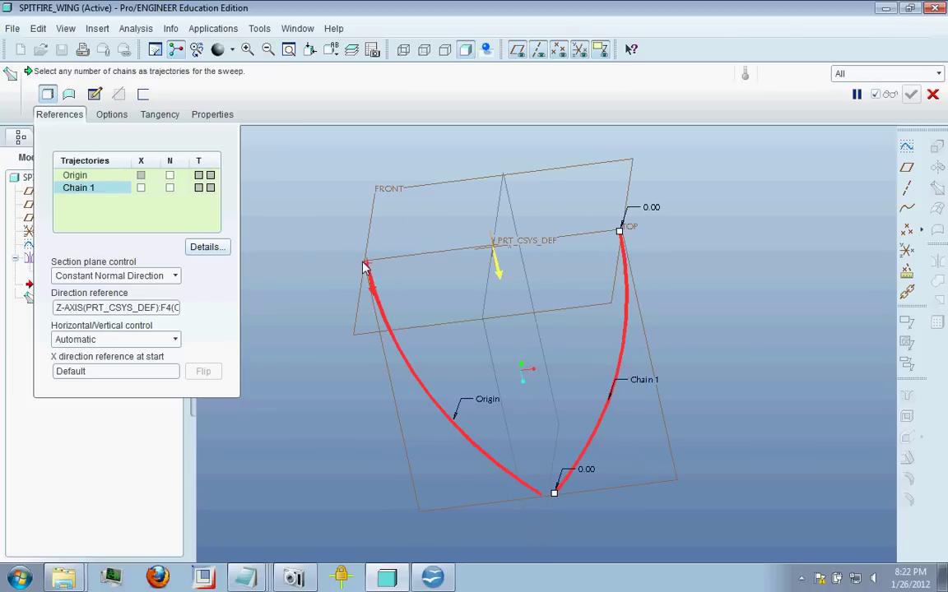
pyautogui.moveTo(564, 221); pyautogui.dragTo(427, 296, button='middle')
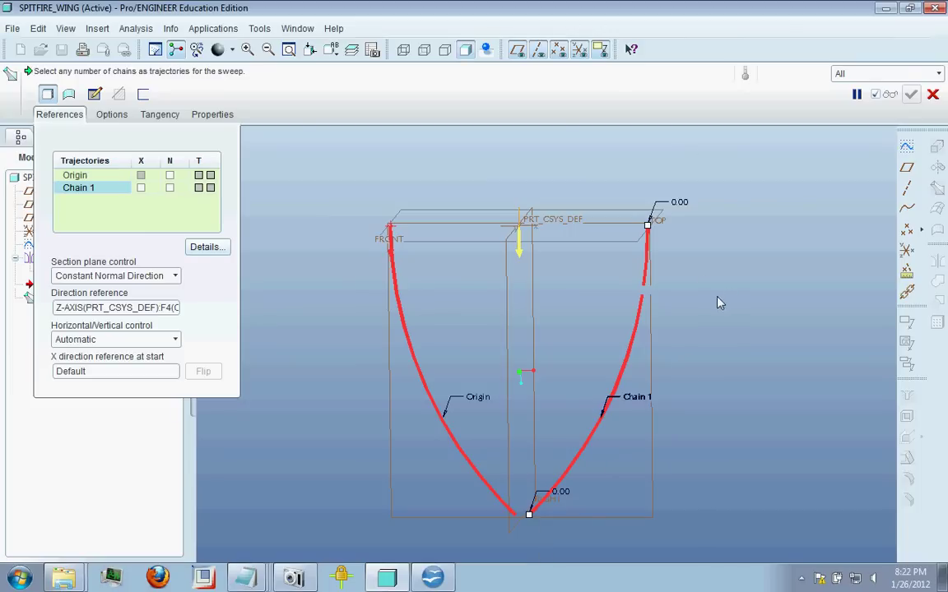
pyautogui.moveTo(718, 304); pyautogui.dragTo(668, 288, button='middle')
pyautogui.click(68, 122)
pyautogui.click(66, 119)
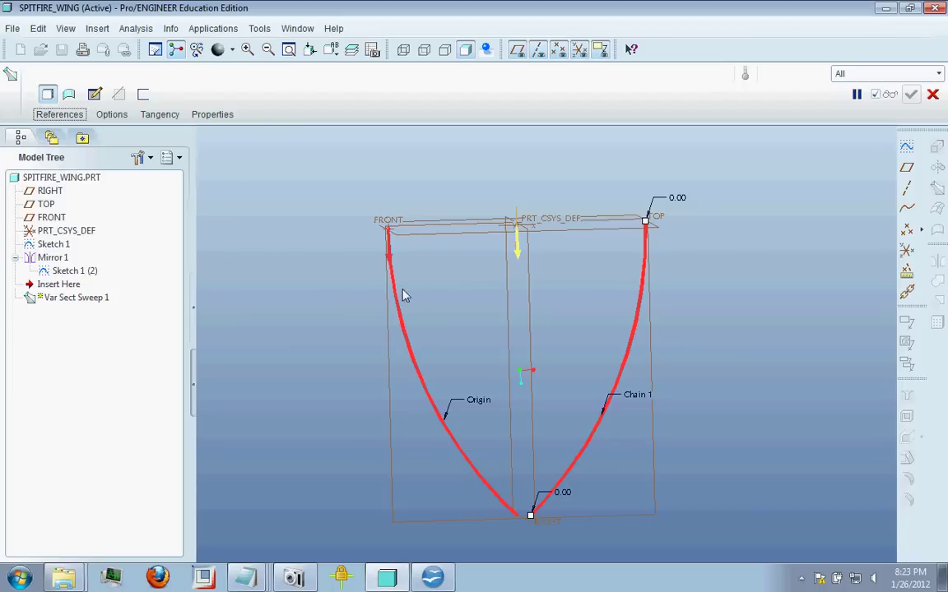
pyautogui.moveTo(543, 309); pyautogui.dragTo(508, 285, button='middle')
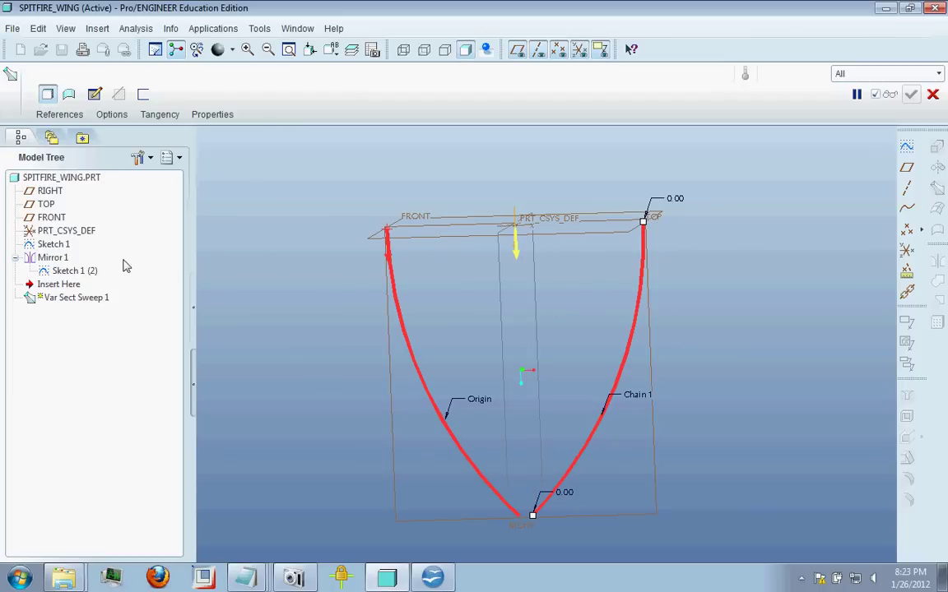
pyautogui.click(52, 120)
pyautogui.moveTo(469, 221); pyautogui.dragTo(615, 251, button='middle')
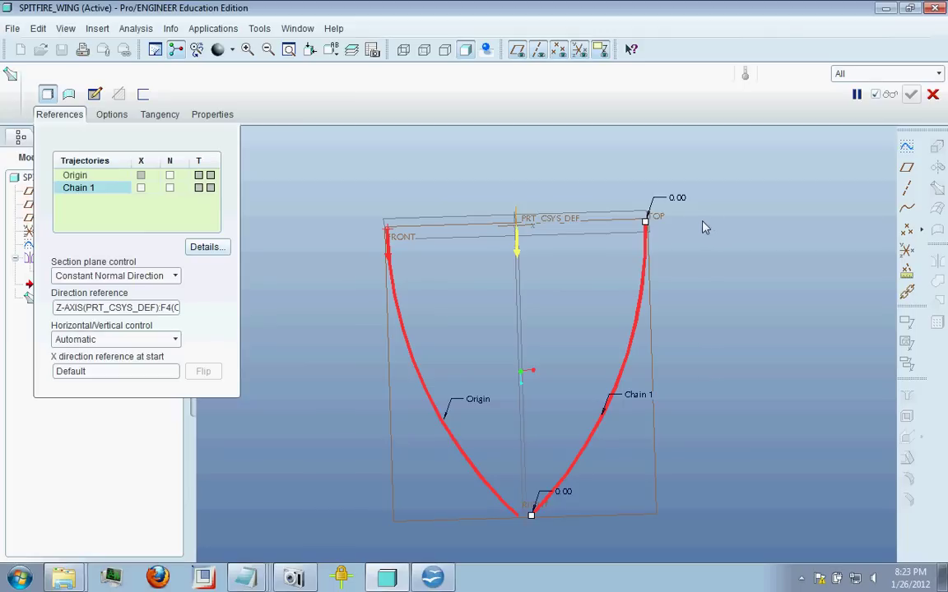
pyautogui.moveTo(706, 222)
pyautogui.mouseDown(button='middle')
pyautogui.moveTo(720, 218)
pyautogui.moveTo(702, 241)
pyautogui.moveTo(714, 245)
pyautogui.mouseUp(button='middle')
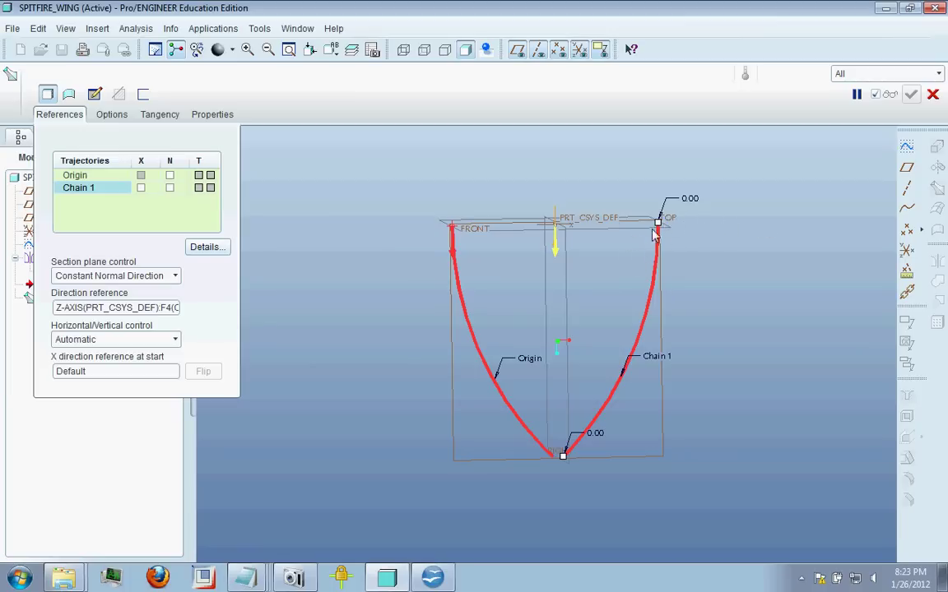
pyautogui.moveTo(718, 302); pyautogui.dragTo(623, 307, button='middle')
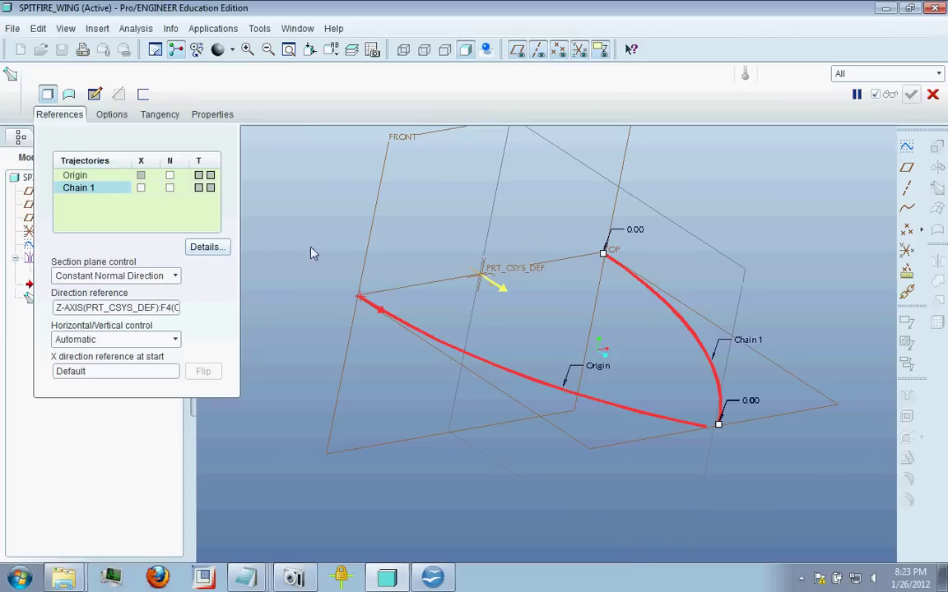
# Open the sketch of the sweep section
pyautogui.click(93, 95)
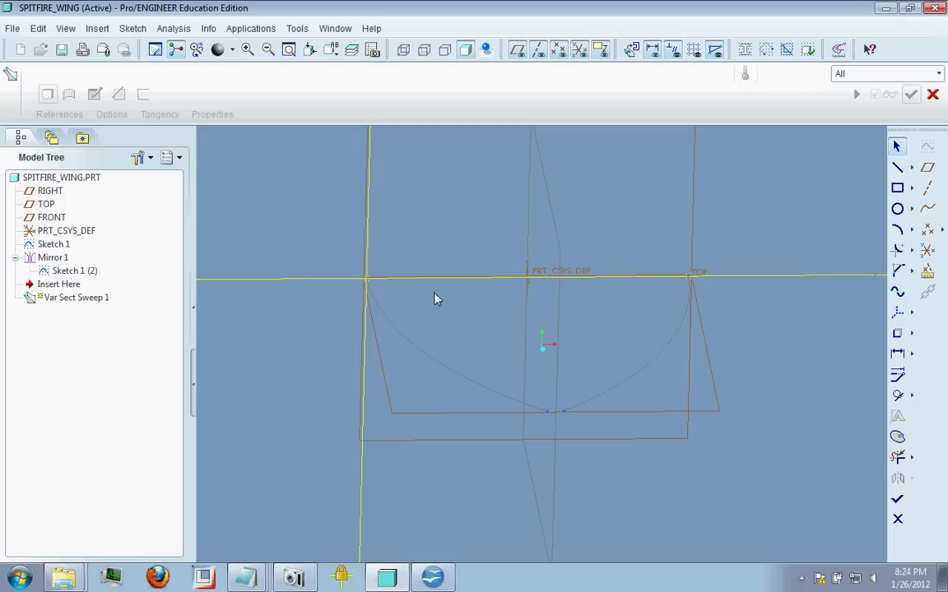
pyautogui.click(133, 28)
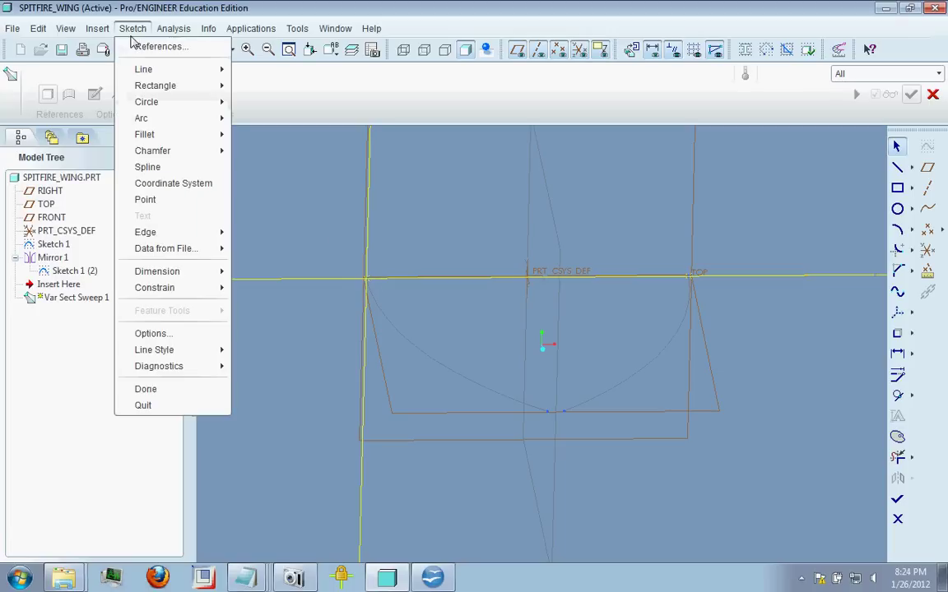
pyautogui.moveTo(180, 249)
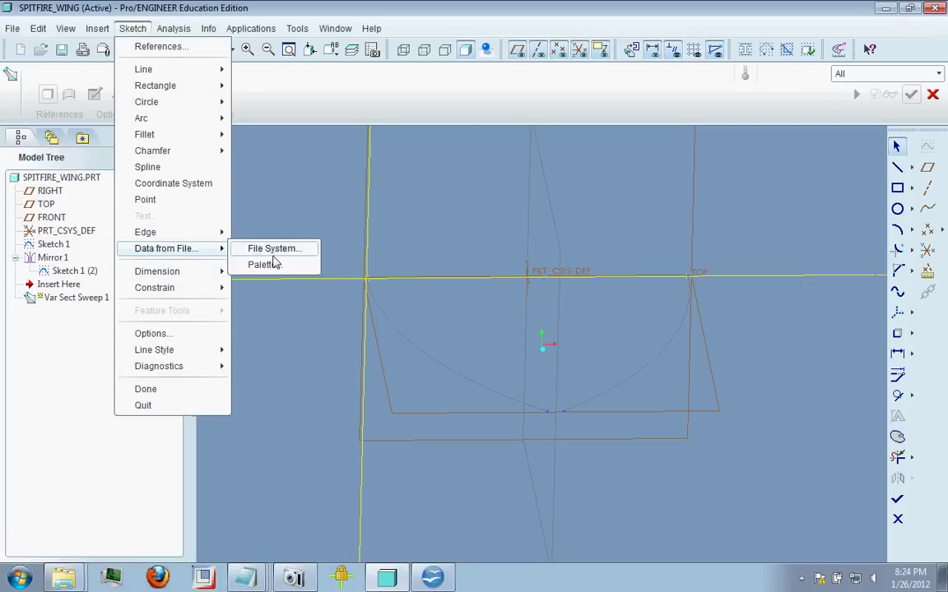
pyautogui.click(597, 250)
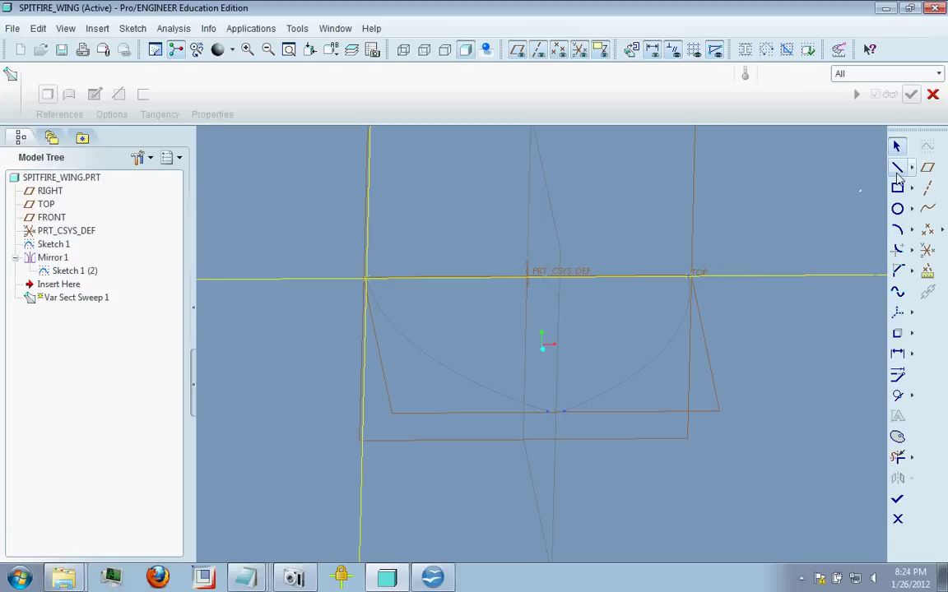
# Sketch a three-point spline arching above the horizontal reference, from the left trajectory's start point to the right trajectory's start point
pyautogui.click(899, 293)
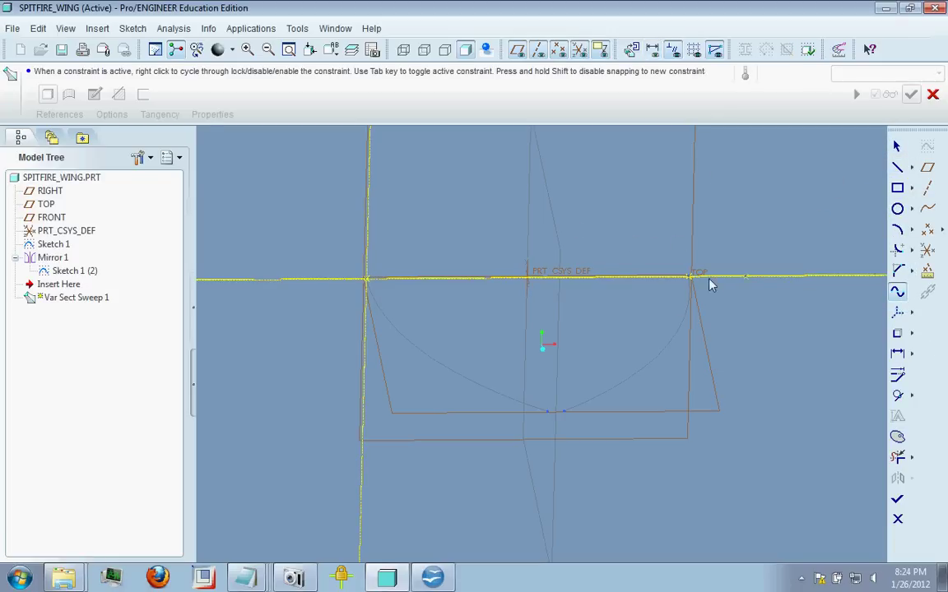
pyautogui.click(370, 279)
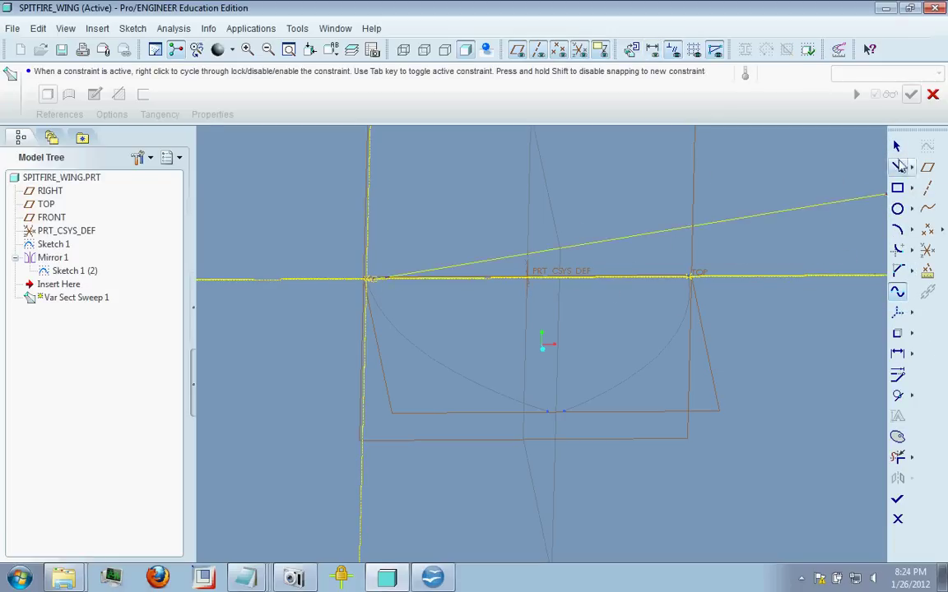
pyautogui.middleClick(811, 150)
pyautogui.click(368, 279)
pyautogui.click(533, 166)
pyautogui.click(691, 280)
pyautogui.click(897, 146)
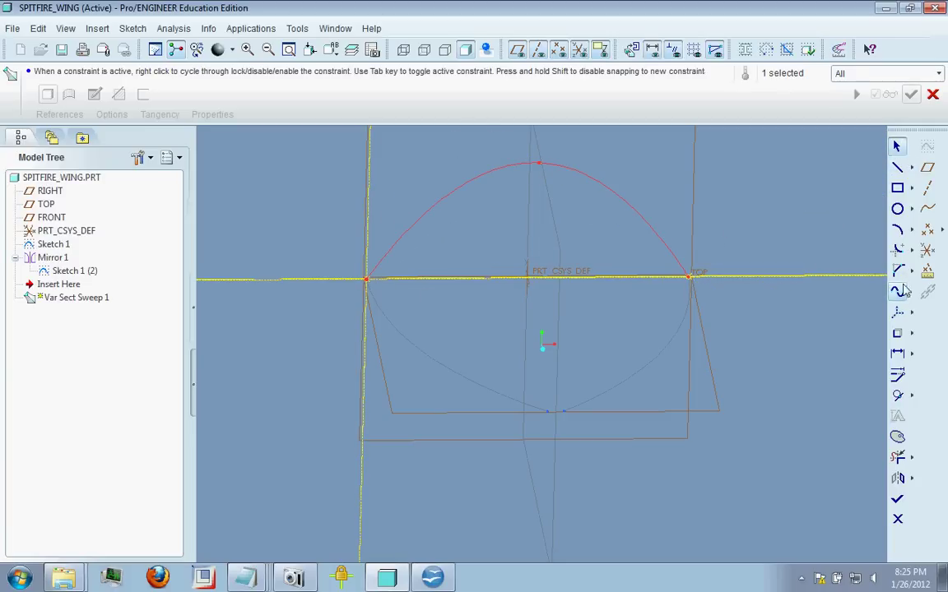
# Sketch a second three-point spline bulging below the horizontal reference between the same two trajectory start points to close the section
pyautogui.click(897, 291)
pyautogui.click(366, 280)
pyautogui.click(506, 371)
pyautogui.click(691, 279)
pyautogui.middleClick(695, 286)
pyautogui.middleClick(744, 287)
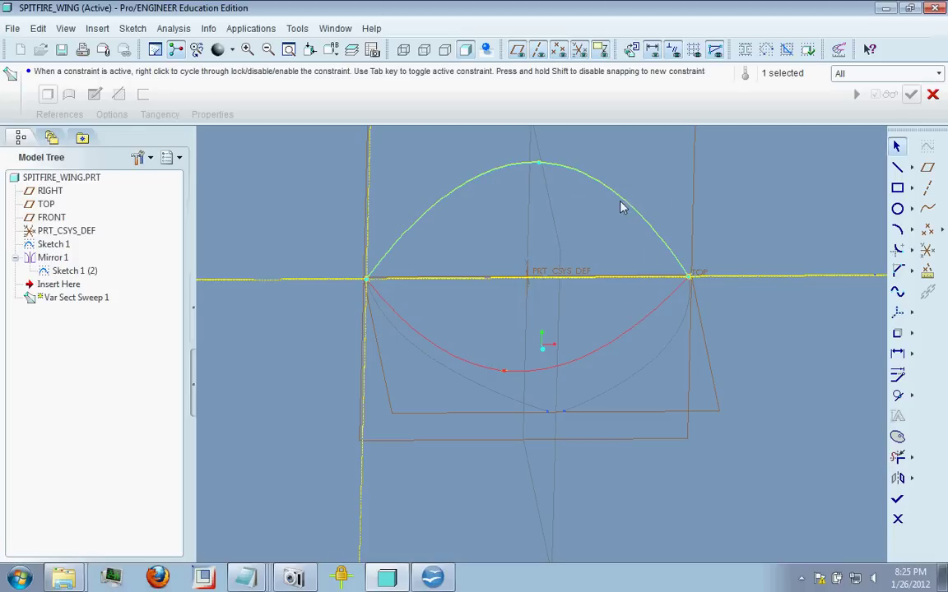
pyautogui.click(748, 321)
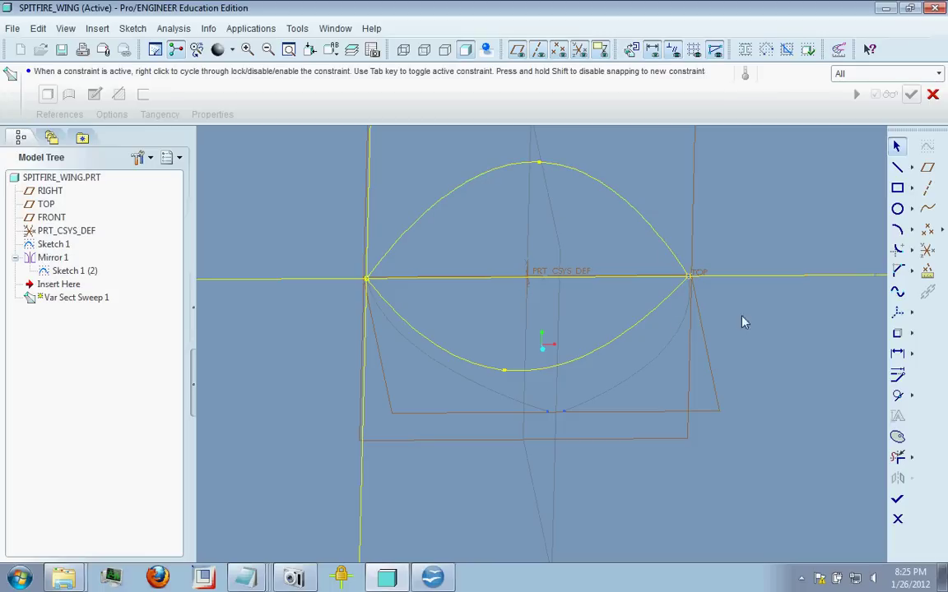
# Trim away the lower spline of the section sketch
pyautogui.doubleClick(433, 211)
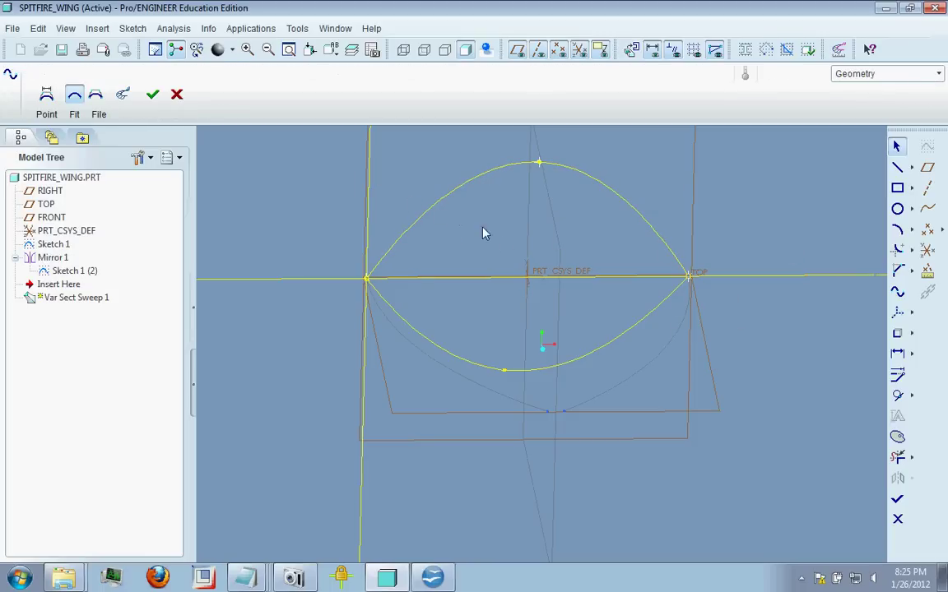
pyautogui.click(176, 94)
pyautogui.click(898, 458)
pyautogui.moveTo(576, 380); pyautogui.dragTo(598, 322)
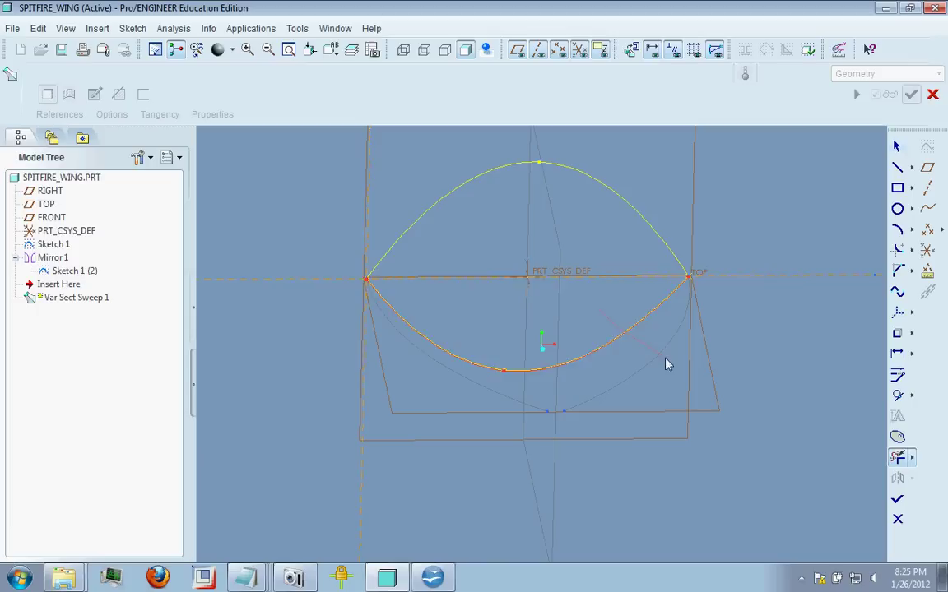
# Place a sketch coordinate system at the left trajectory's start point for dimensioning the upper spline
pyautogui.doubleClick(478, 182)
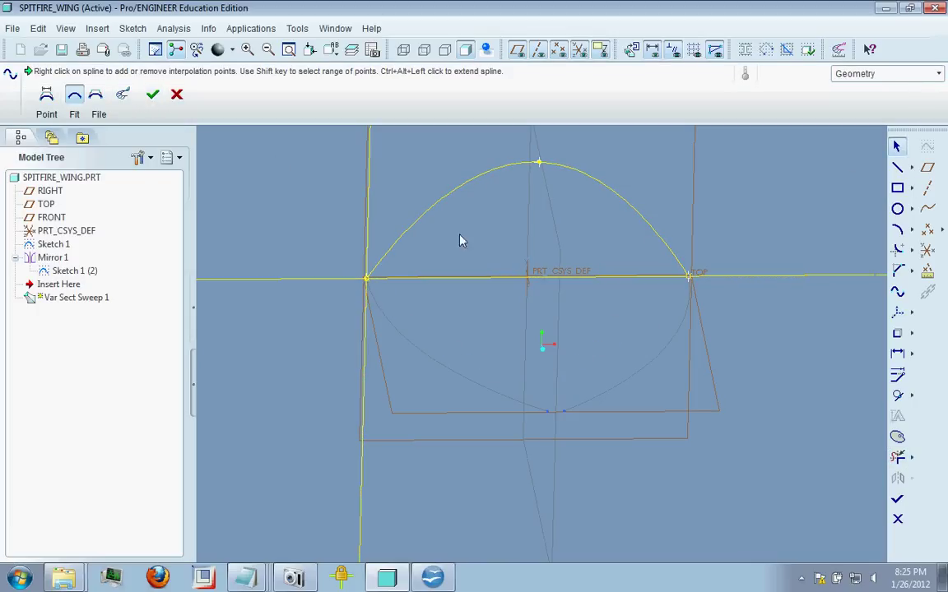
pyautogui.click(98, 115)
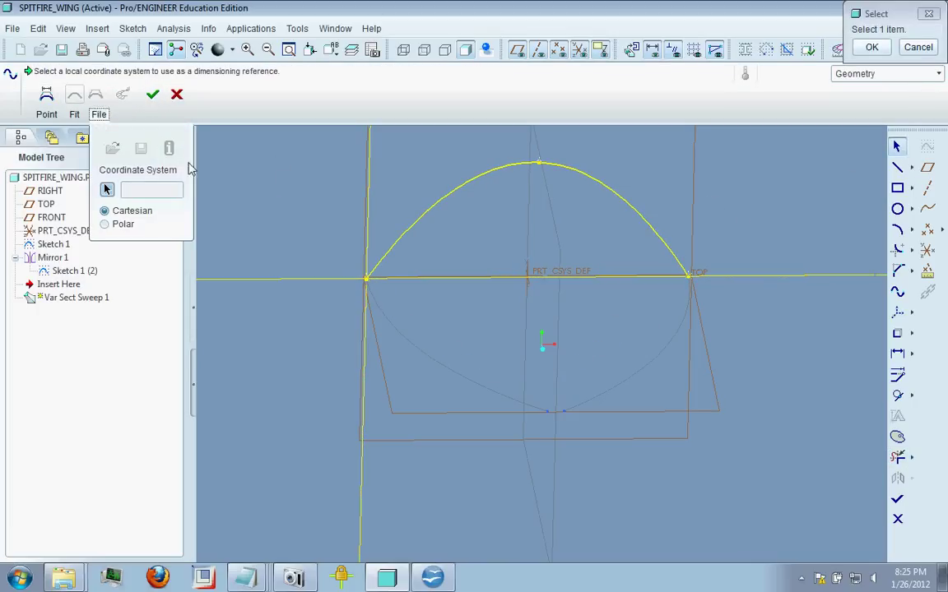
pyautogui.click(897, 312)
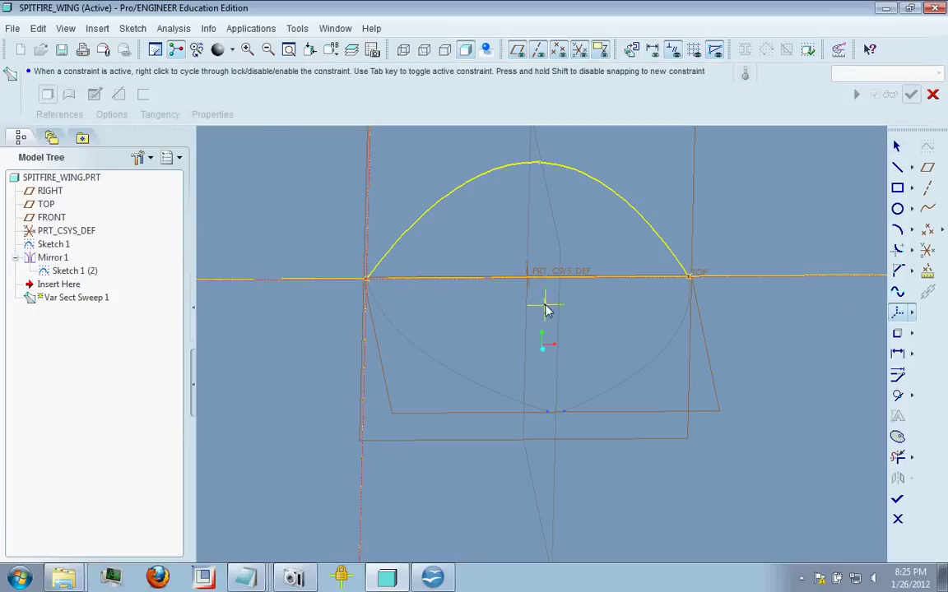
pyautogui.click(910, 315)
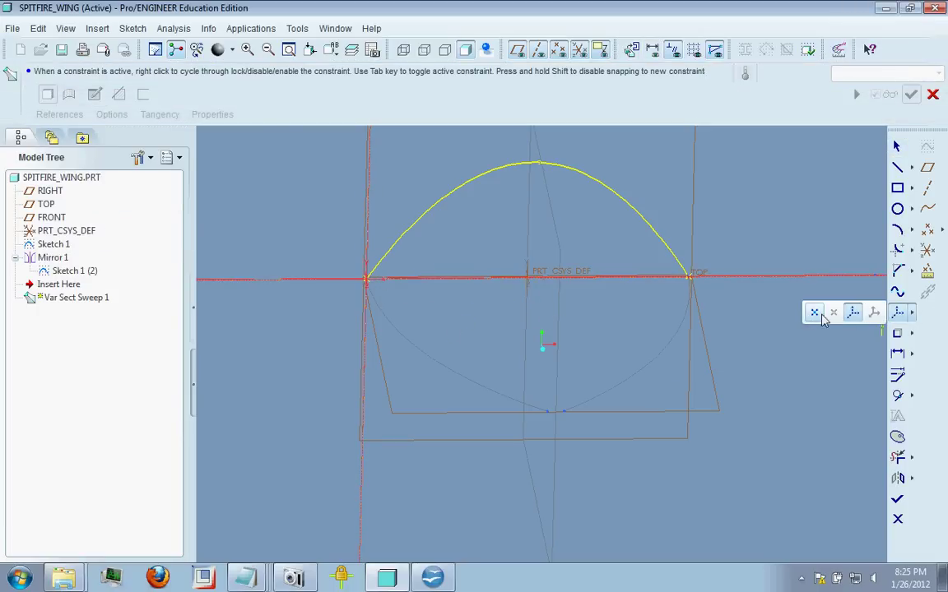
pyautogui.click(852, 313)
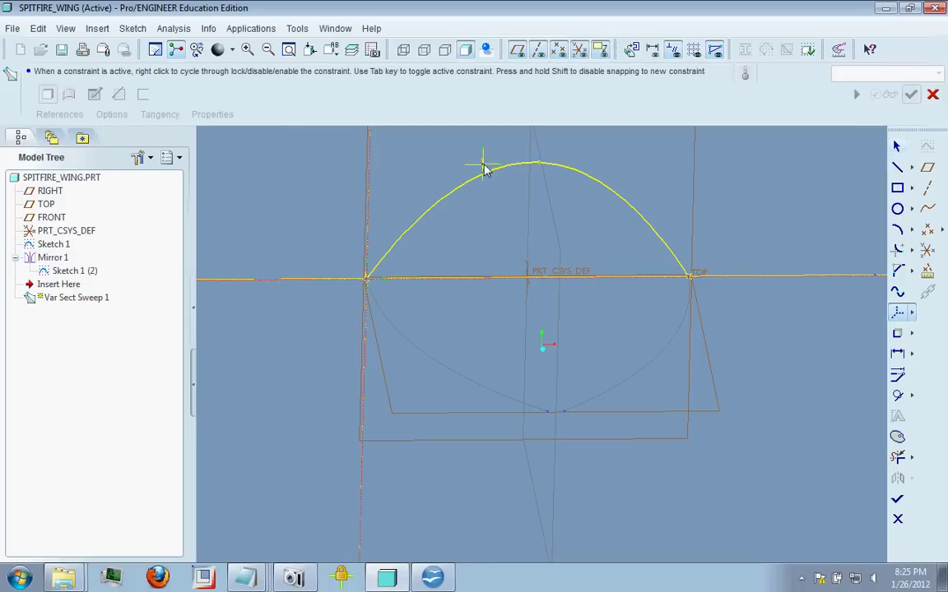
# Import the points of NACA-1408-upper.pts into the upper spline as Cartesian coordinates, referenced to the coordinate system at the left trajectory's start point
pyautogui.click(897, 145)
pyautogui.doubleClick(527, 164)
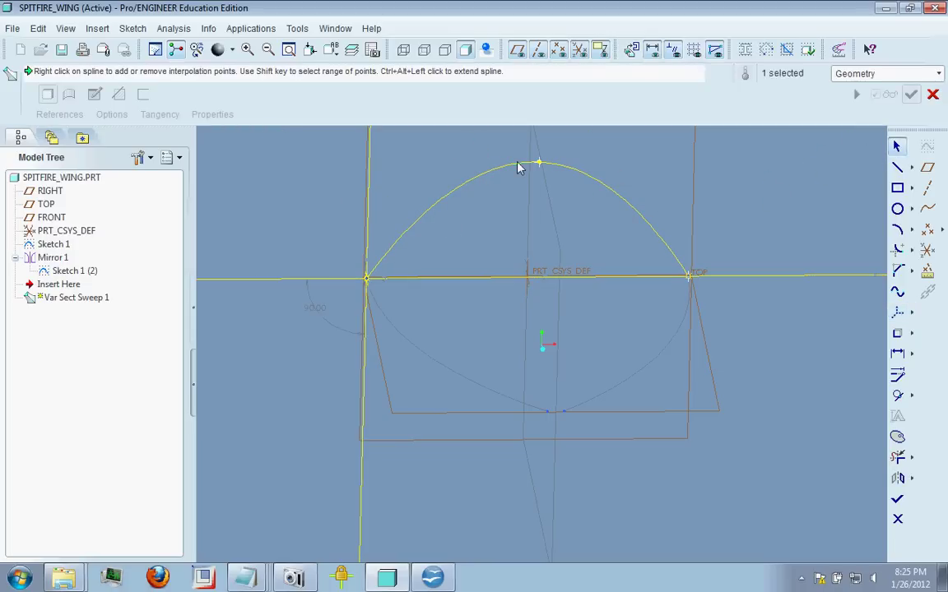
pyautogui.click(99, 114)
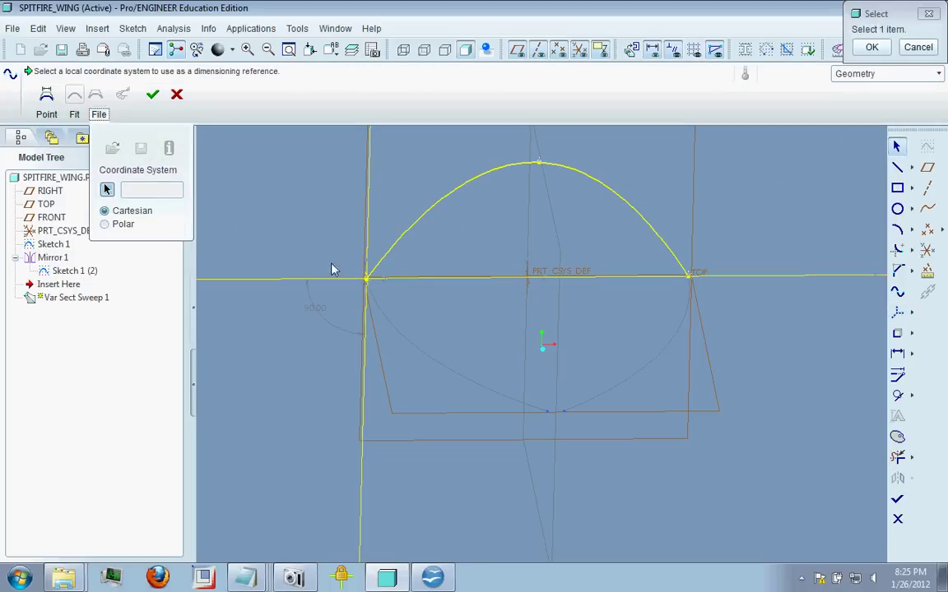
pyautogui.click(367, 282)
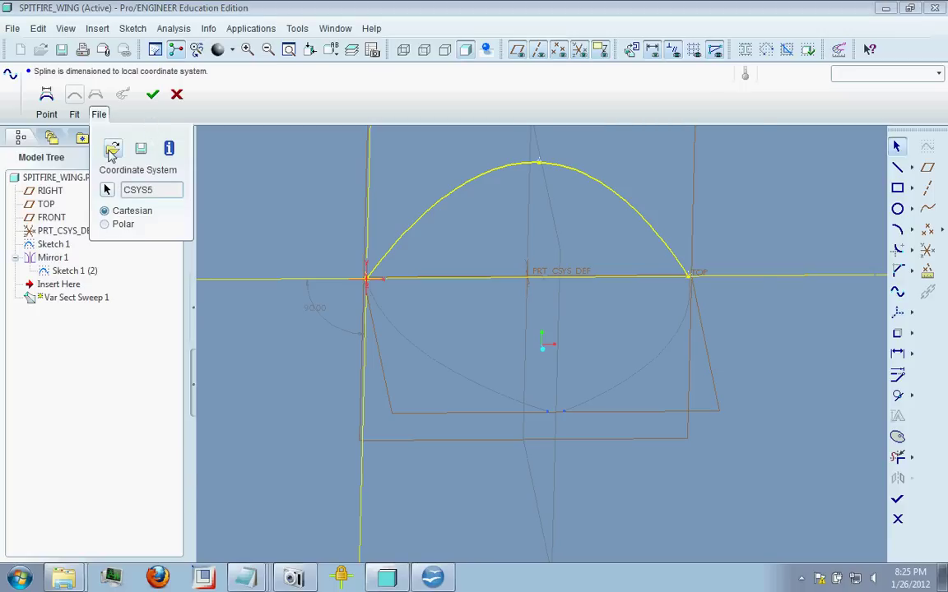
pyautogui.click(113, 149)
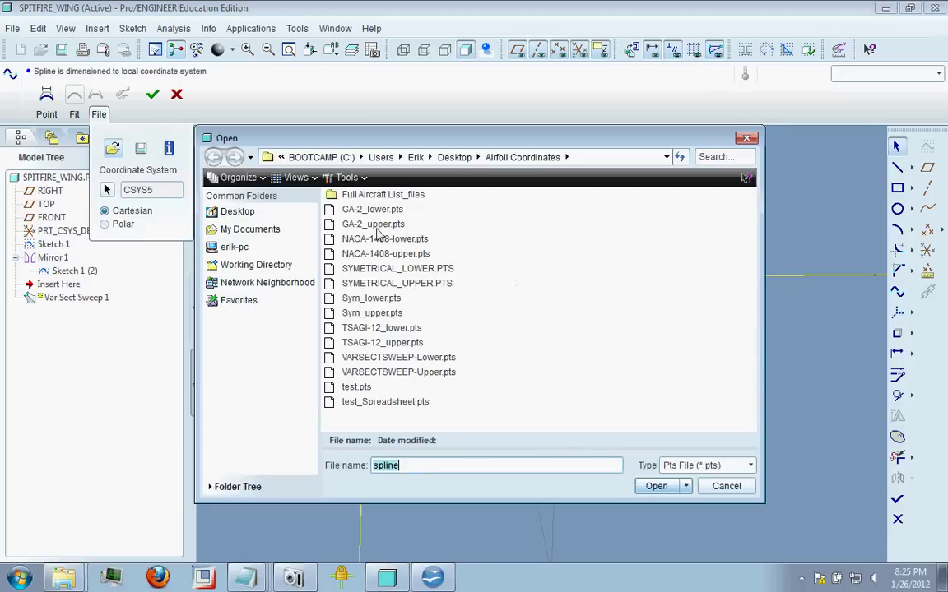
pyautogui.click(411, 255)
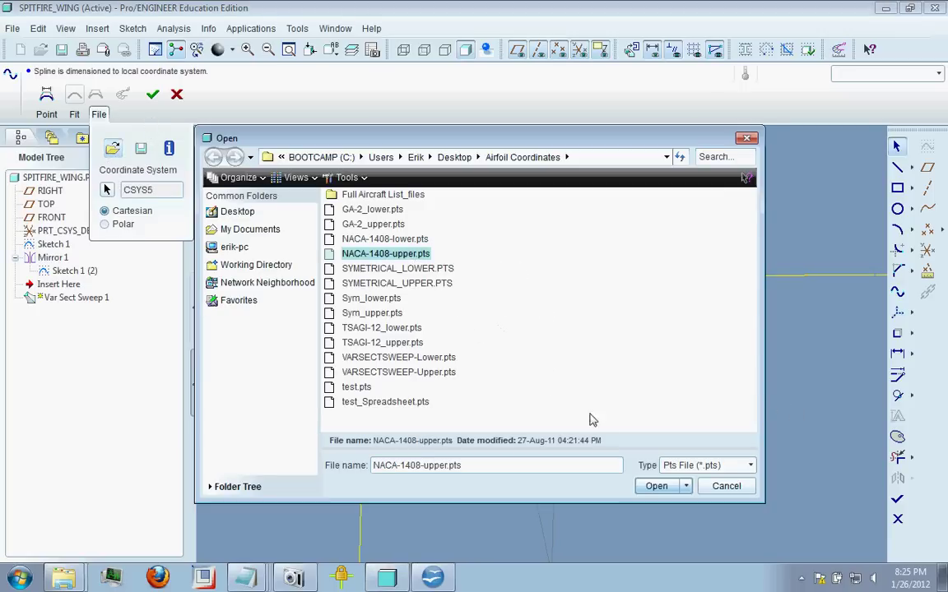
pyautogui.click(656, 487)
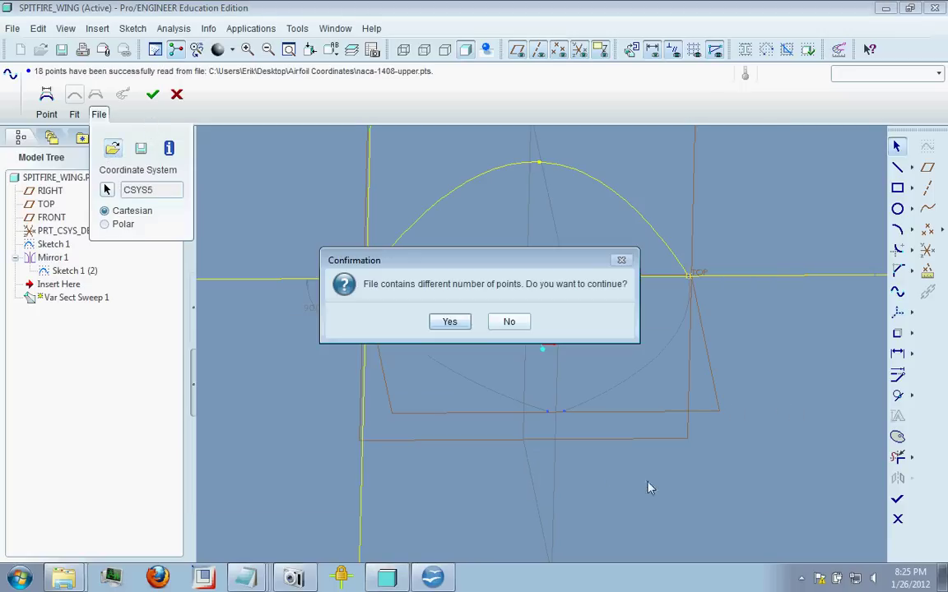
pyautogui.click(448, 321)
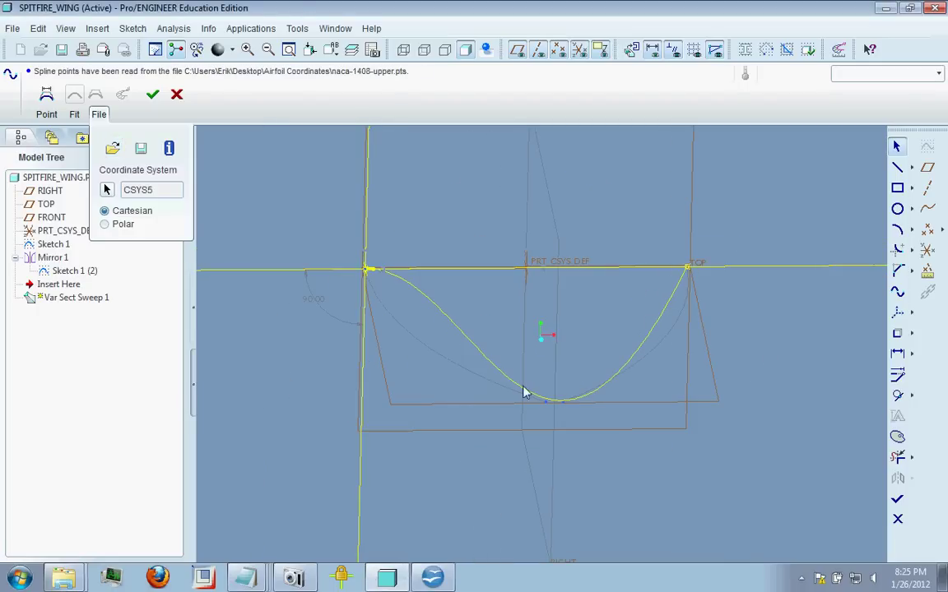
# Examine the imported airfoil points along the spline from the coordinate system toward the right trajectory's start point
pyautogui.scroll(2, 853, 347)
pyautogui.scroll(-3, 524, 282)
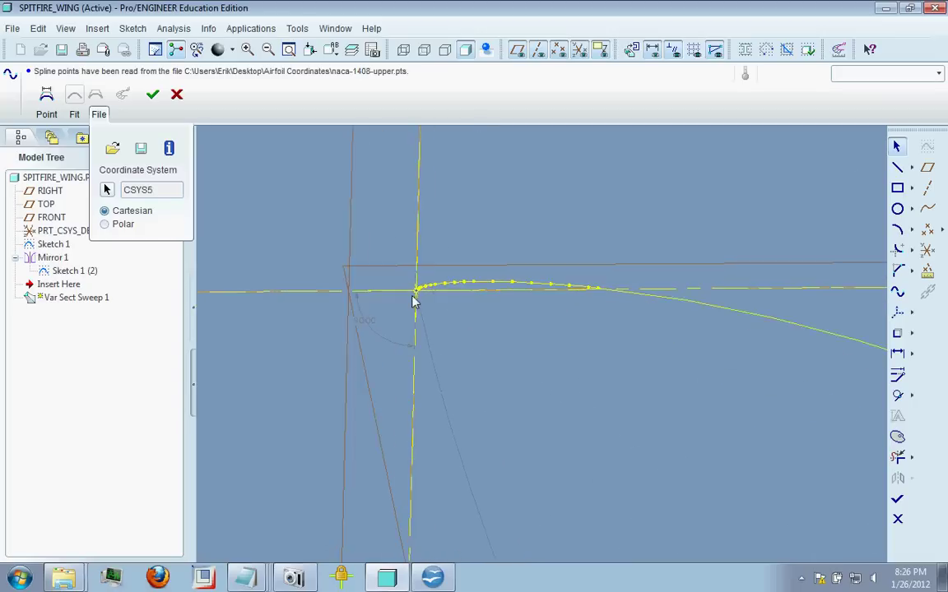
pyautogui.scroll(-3, 588, 292)
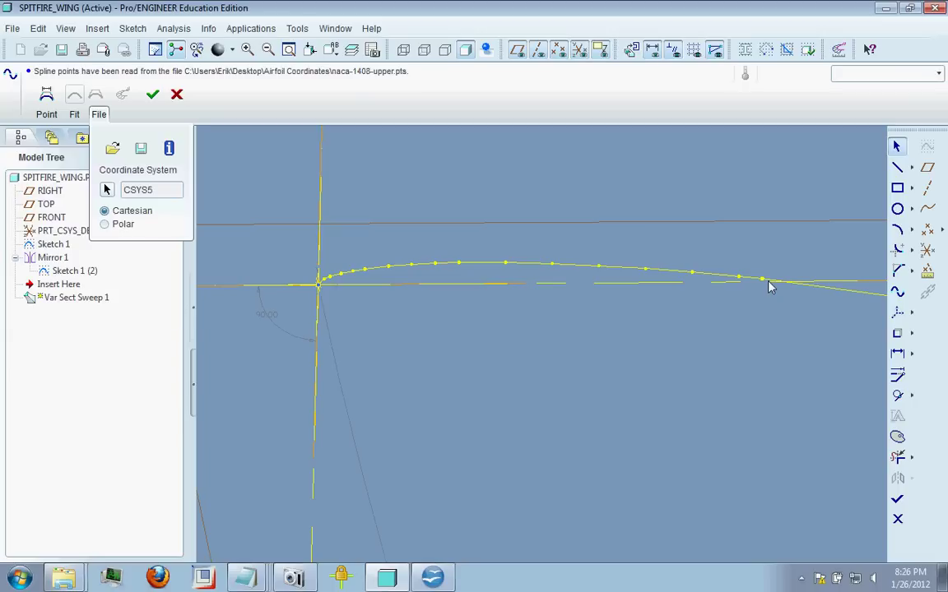
pyautogui.moveTo(621, 315)
pyautogui.mouseDown(button='middle')
pyautogui.moveTo(377, 284)
pyautogui.moveTo(405, 300)
pyautogui.mouseUp(button='middle')
pyautogui.scroll(3, 362, 294)
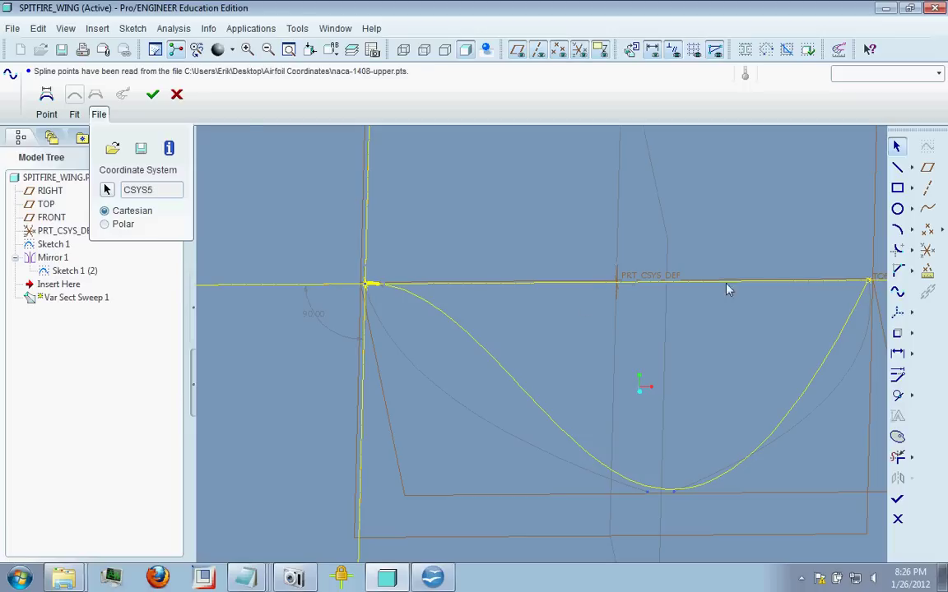
pyautogui.scroll(-4, 419, 292)
pyautogui.scroll(-2, 444, 323)
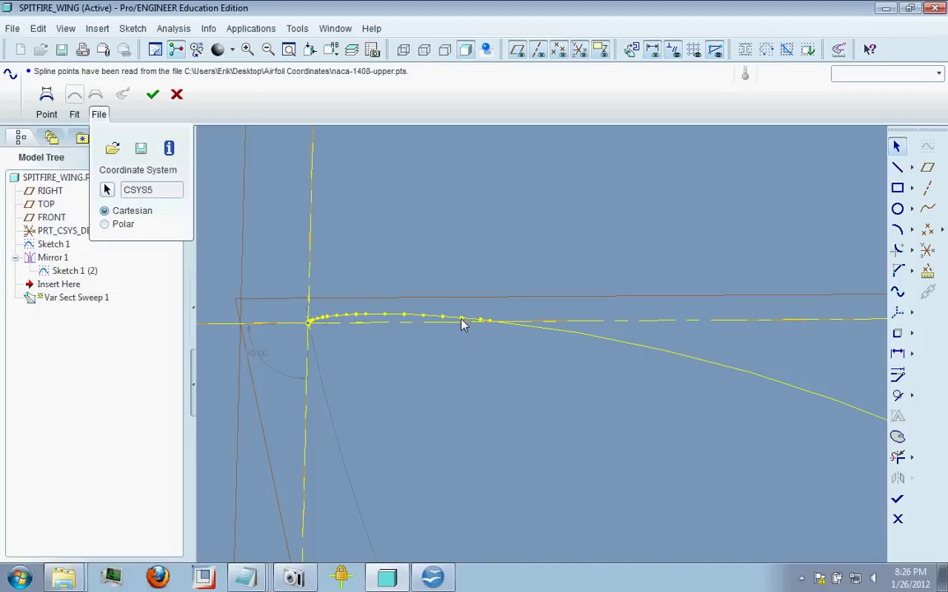
pyautogui.scroll(-4, 351, 318)
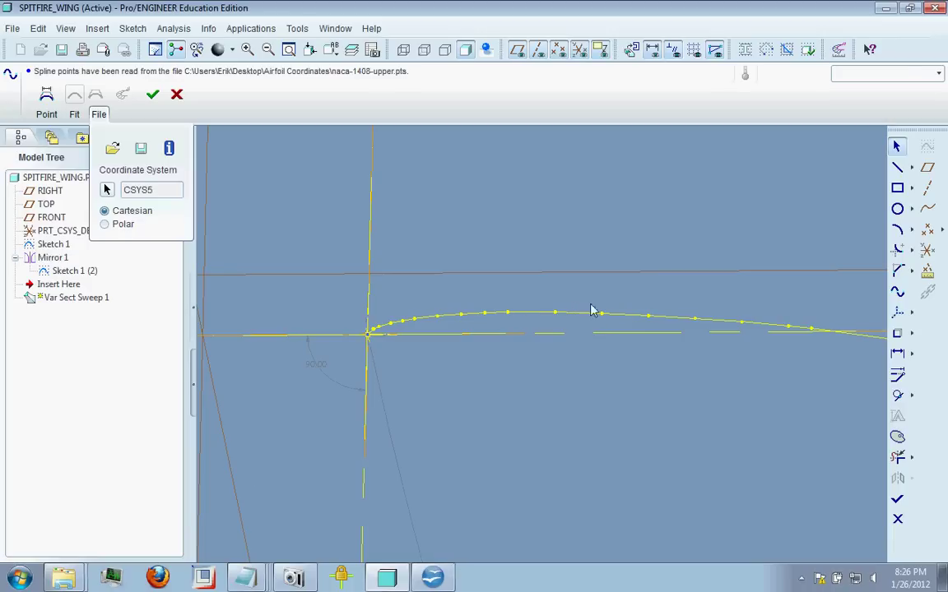
# Discard the spline edit, quit the section sketch without saving and cancel the variable section sweep
pyautogui.click(176, 94)
pyautogui.scroll(5, 459, 332)
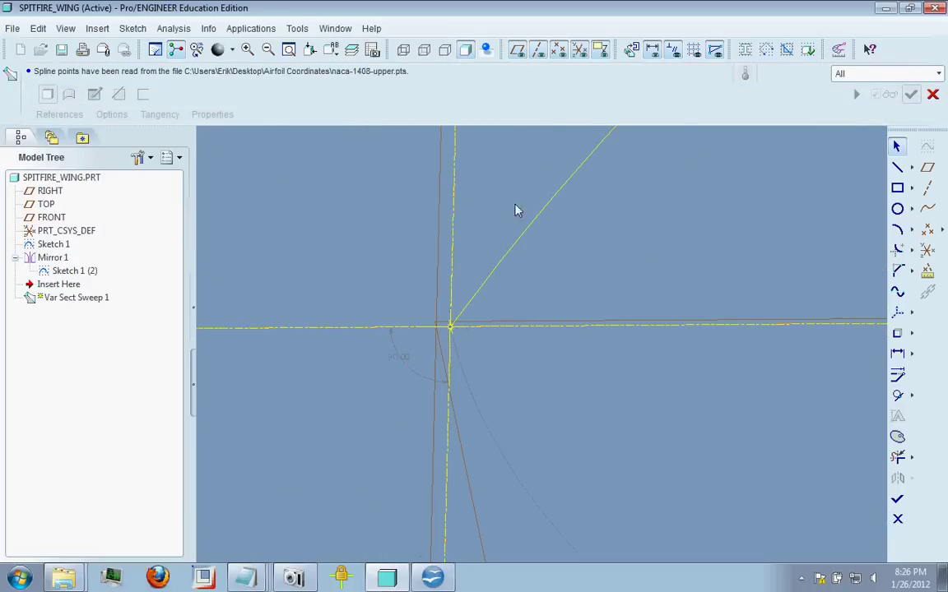
pyautogui.scroll(1, 430, 364)
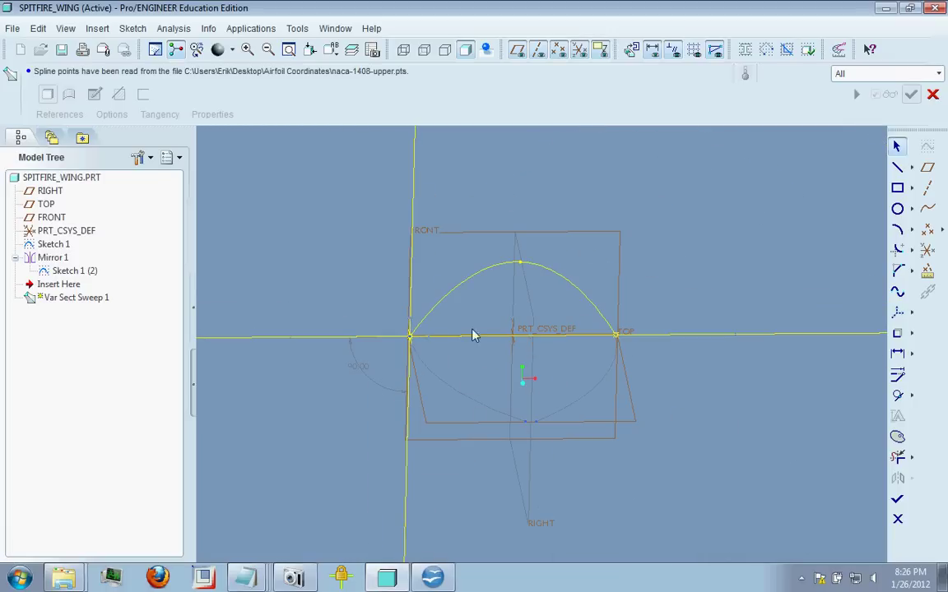
pyautogui.click(932, 95)
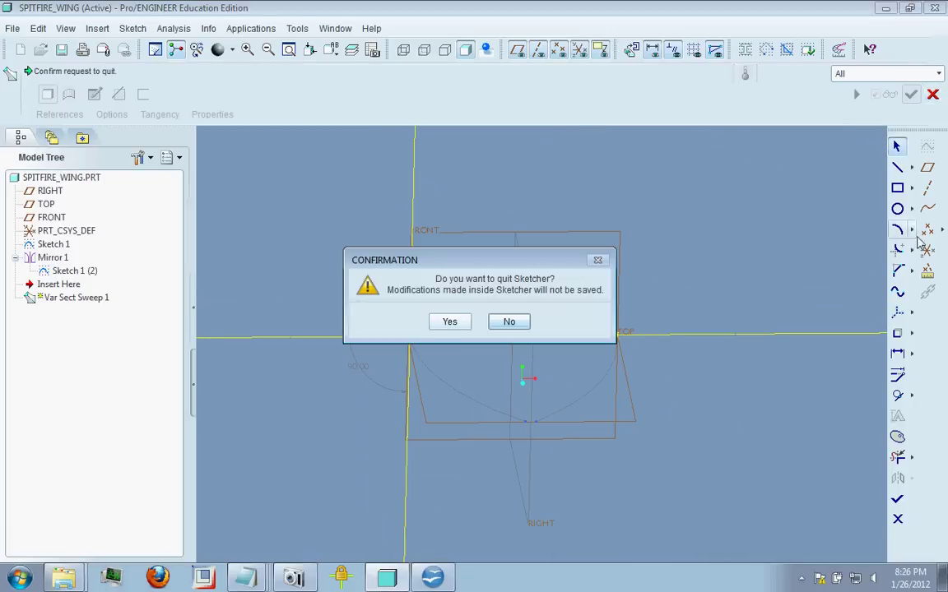
pyautogui.click(446, 321)
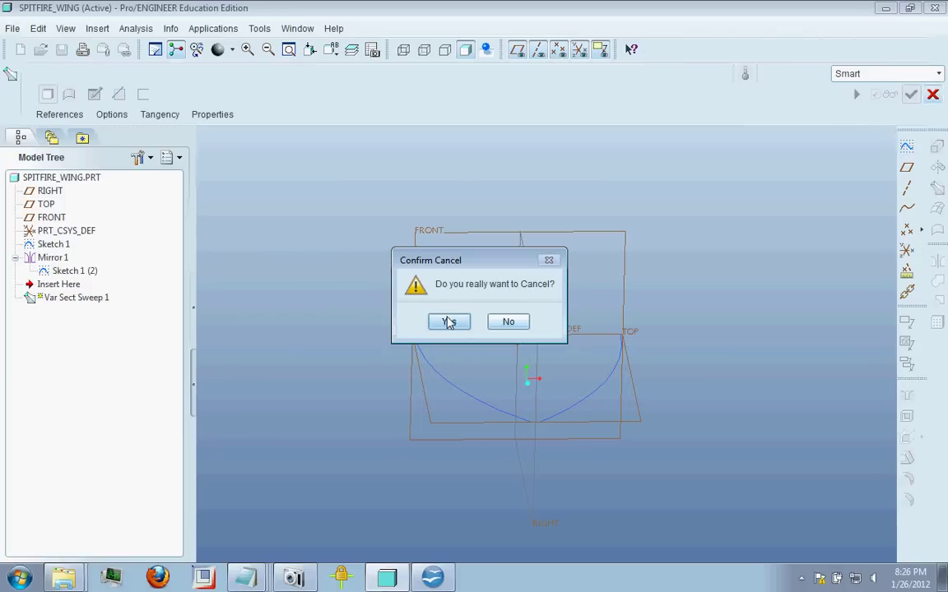
pyautogui.click(448, 322)
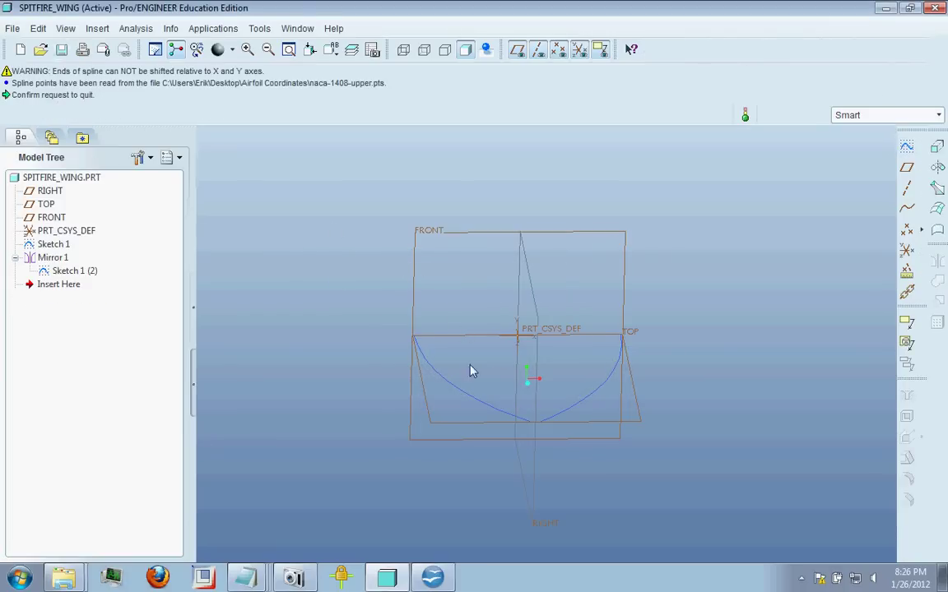
# Switch to the TSAGI-12_upper file in Notepad and examine its X coordinates from the first to the last row
pyautogui.moveTo(451, 363); pyautogui.dragTo(287, 355, button='middle')
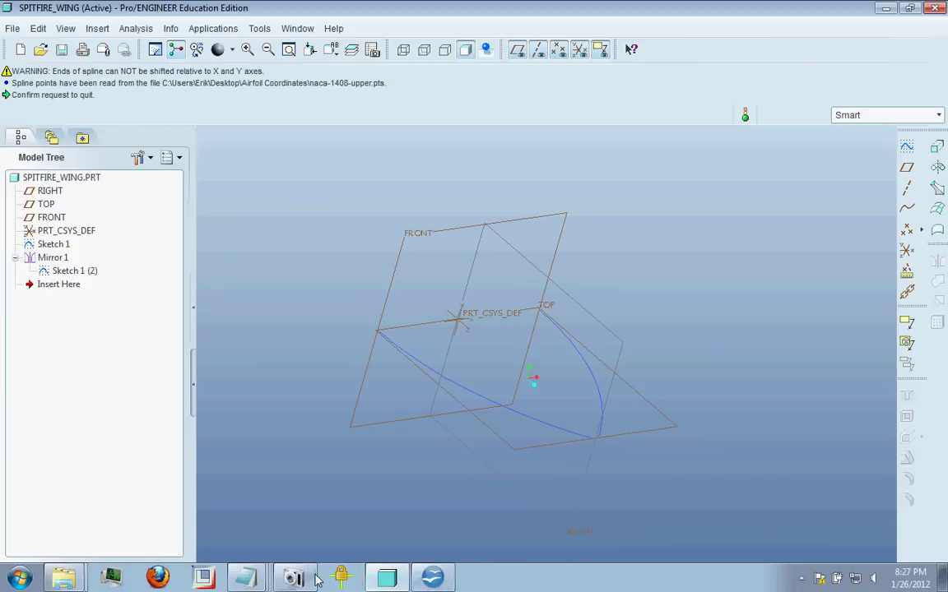
pyautogui.click(387, 578)
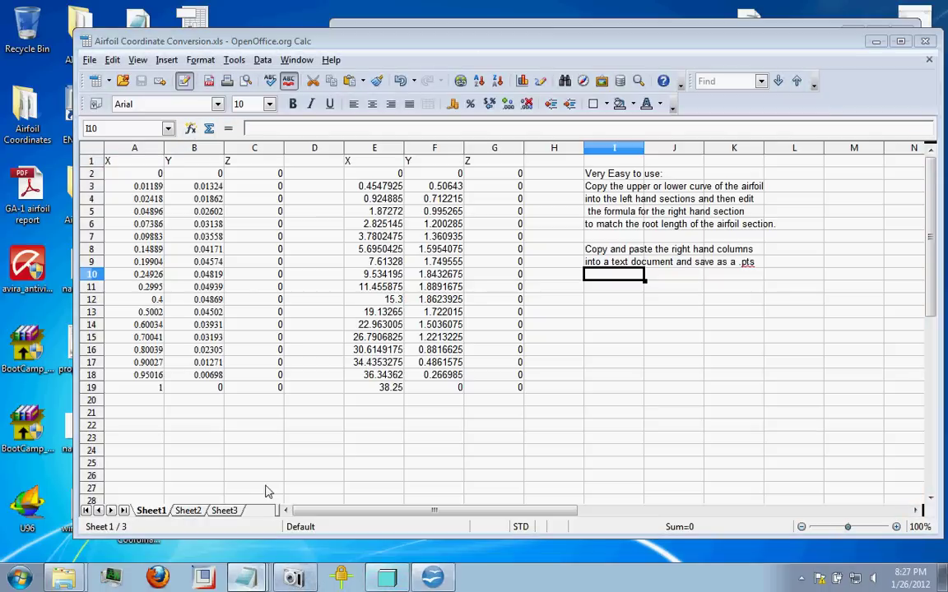
pyautogui.hotkey('alt', 'Tab')
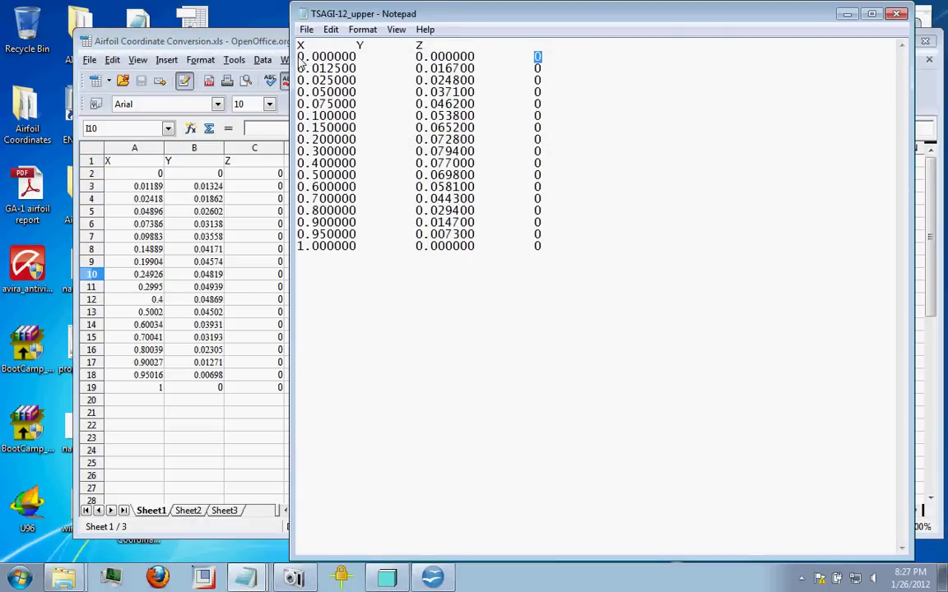
pyautogui.moveTo(299, 56); pyautogui.dragTo(360, 59)
pyautogui.click(326, 257)
pyautogui.doubleClick(326, 257)
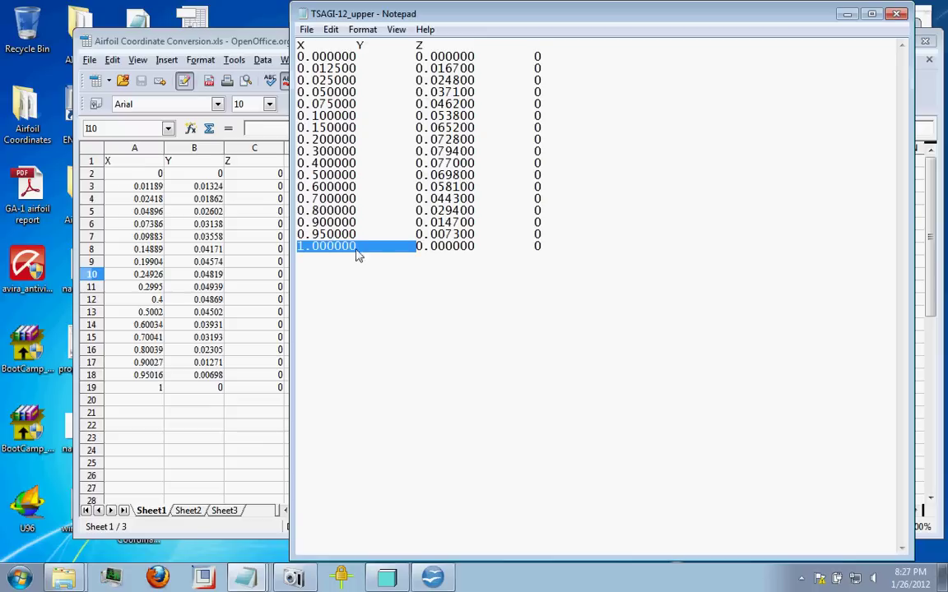
# Return to the Pro/ENGINEER wing model and examine the width between the two outline curves at the root
pyautogui.click(398, 581)
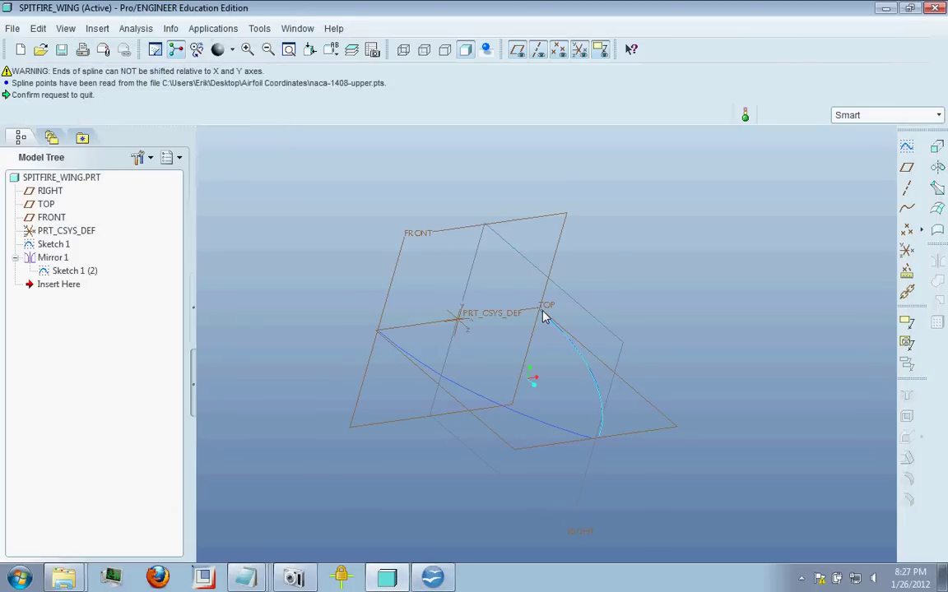
pyautogui.moveTo(543, 317); pyautogui.dragTo(559, 264, button='middle')
pyautogui.moveTo(732, 303); pyautogui.dragTo(481, 319, button='middle')
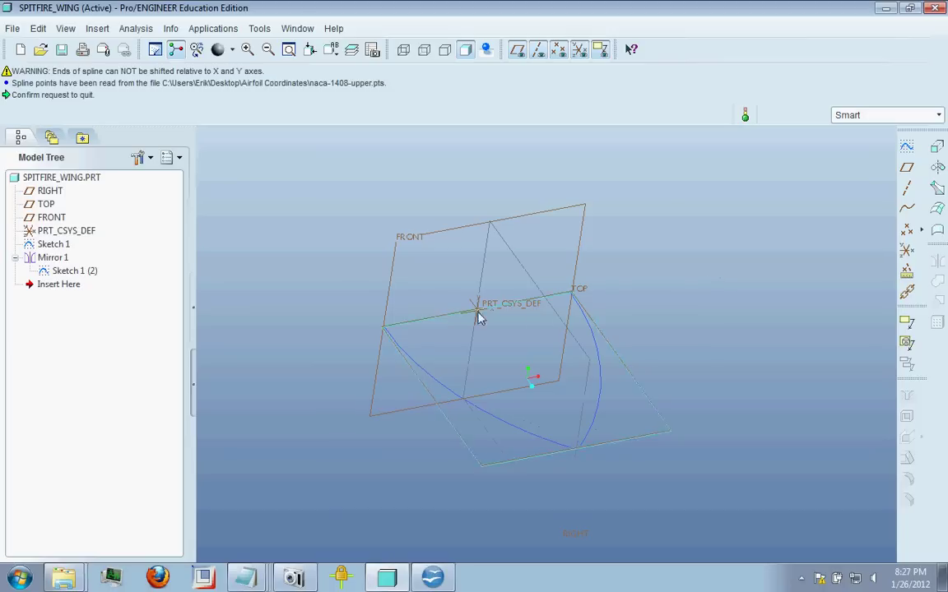
# Switch to Airfoil Coordinate Conversion.xls in OpenOffice Calc and examine the formula in cell E2 that scales the X coordinates
pyautogui.click(402, 580)
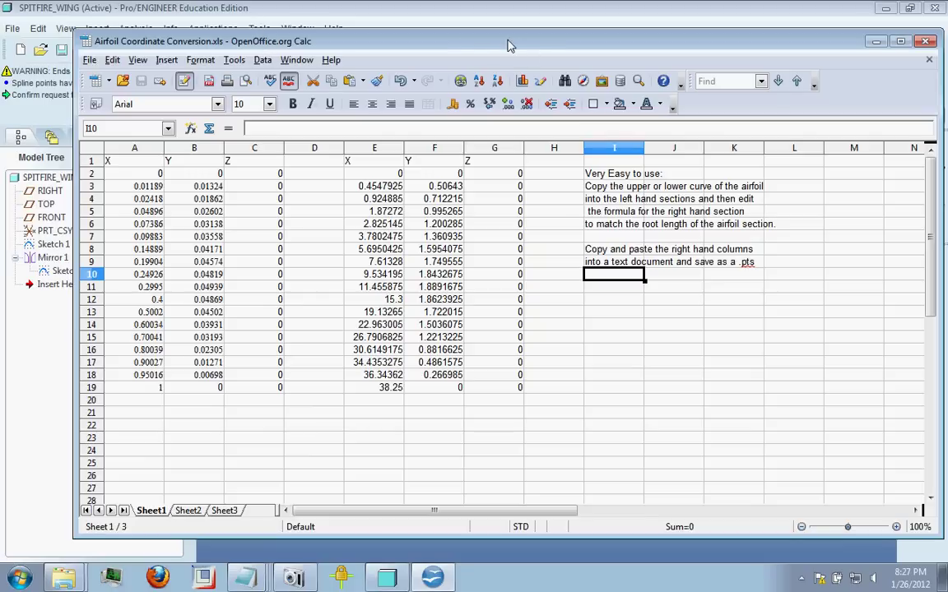
pyautogui.moveTo(503, 43); pyautogui.dragTo(499, 33)
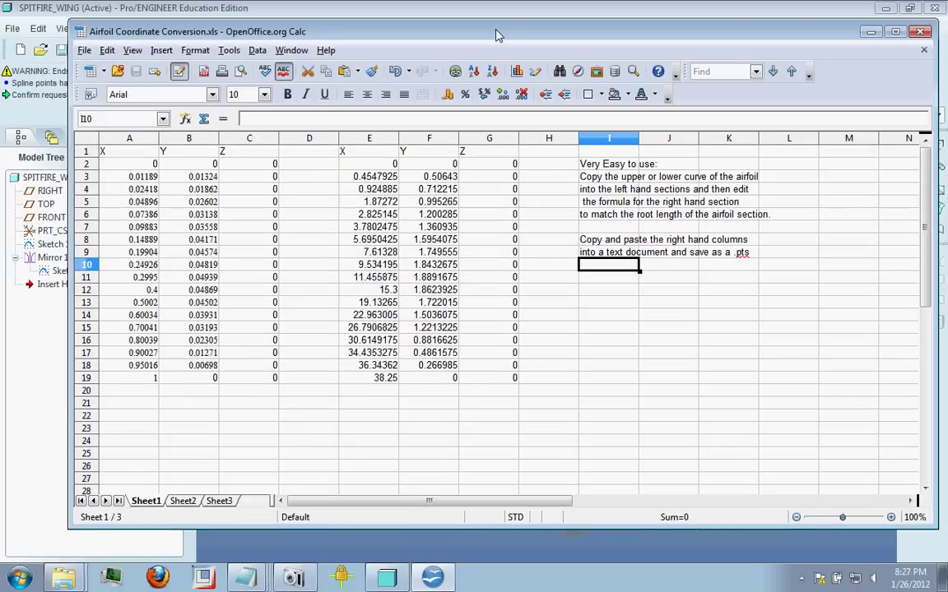
pyautogui.click(111, 150)
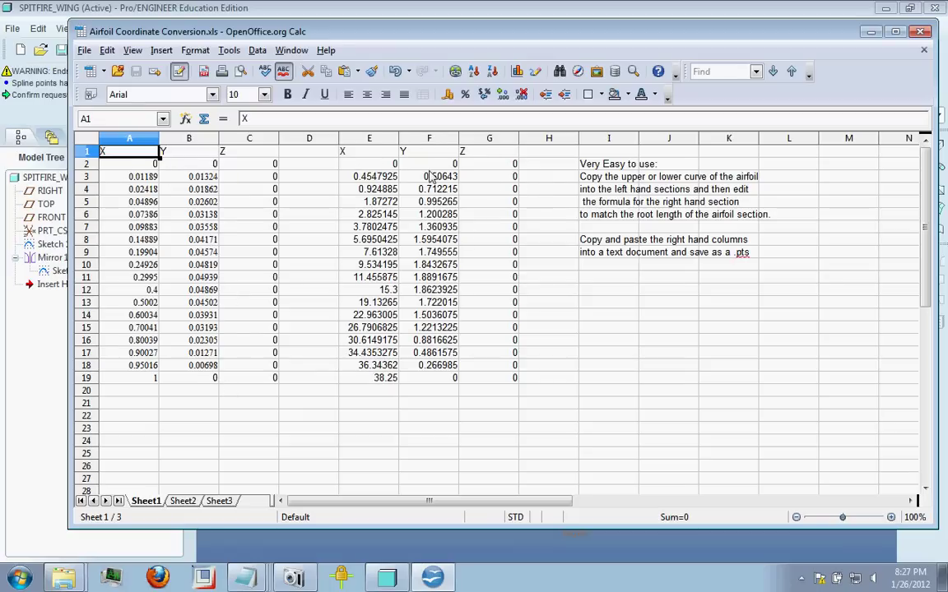
pyautogui.click(391, 164)
pyautogui.write('=A2*38.25')
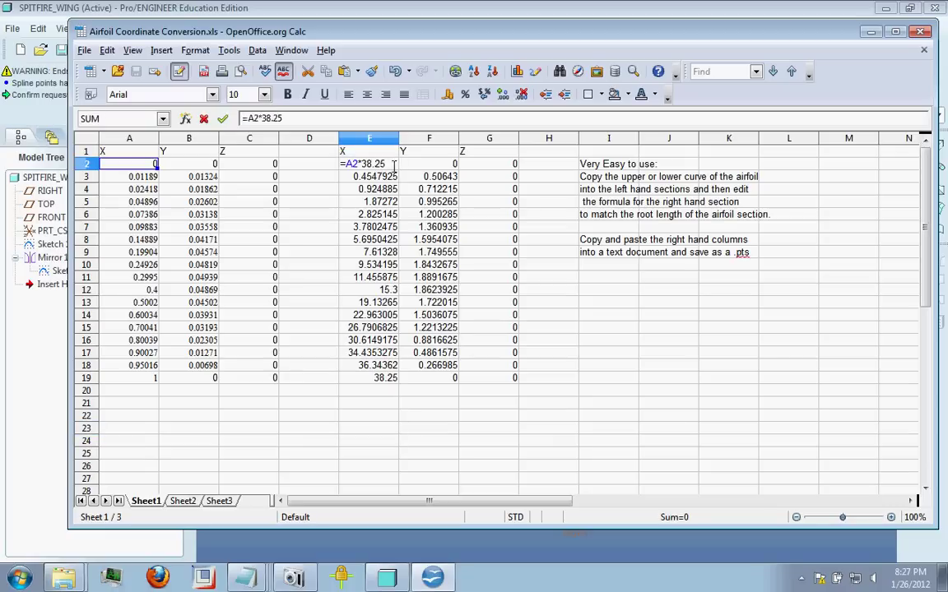
pyautogui.click(374, 164)
pyautogui.press('Return')
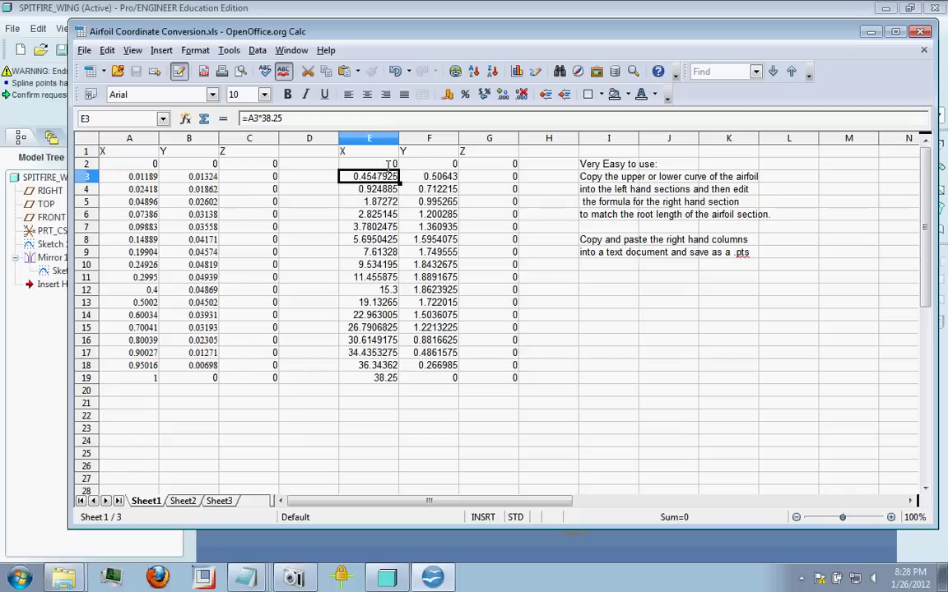
# Fill the X scaling formula =A2*38.25 from cell E2 down to E19
pyautogui.click(367, 168)
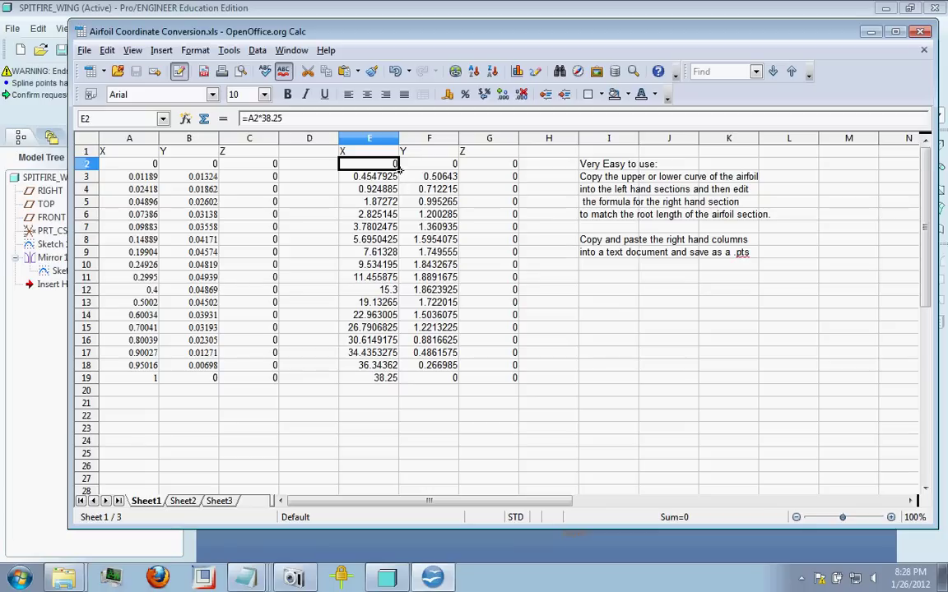
pyautogui.moveTo(399, 169); pyautogui.dragTo(394, 387)
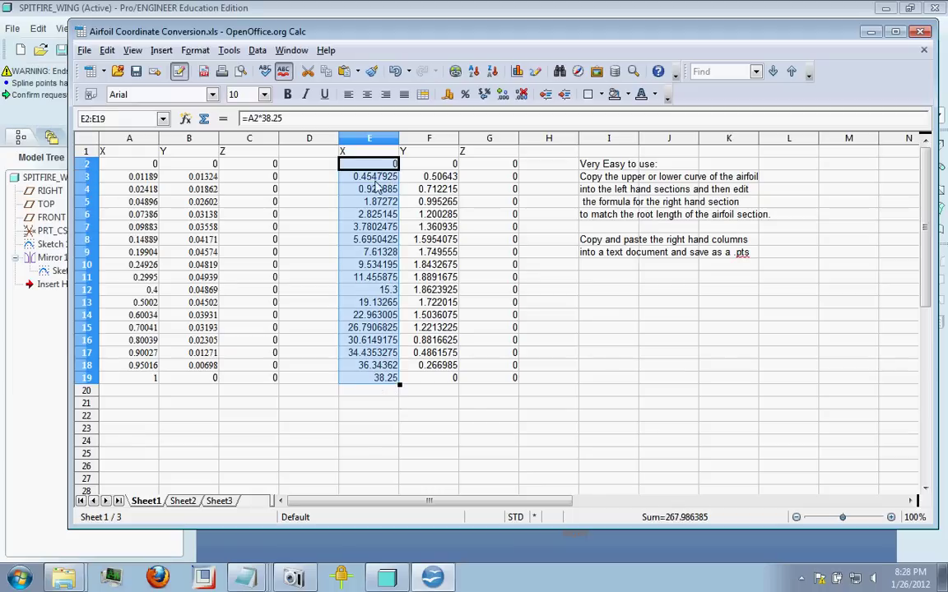
pyautogui.click(366, 406)
pyautogui.click(385, 367)
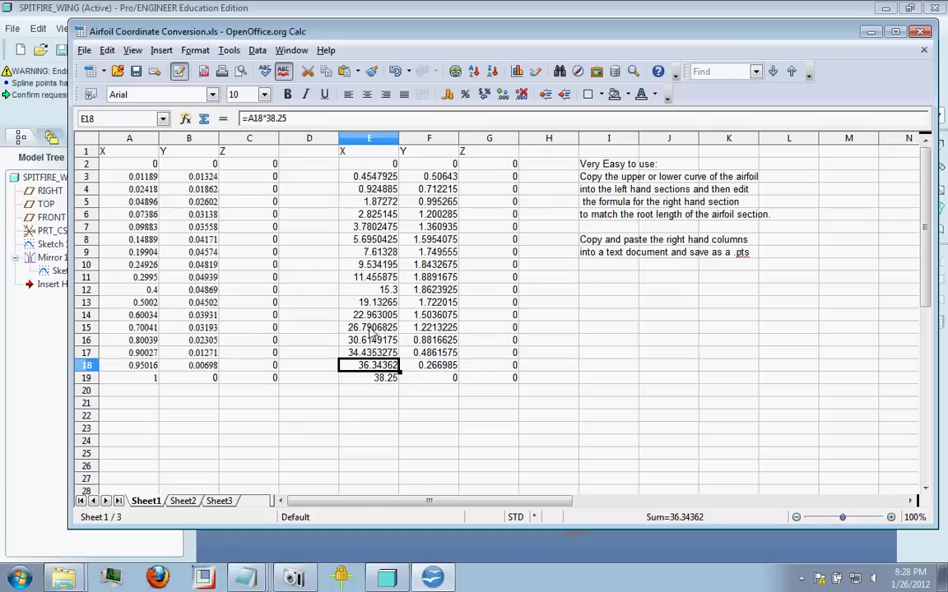
# Examine the scaling formulas in cells E18 and F3 without changing them
pyautogui.doubleClick(372, 369)
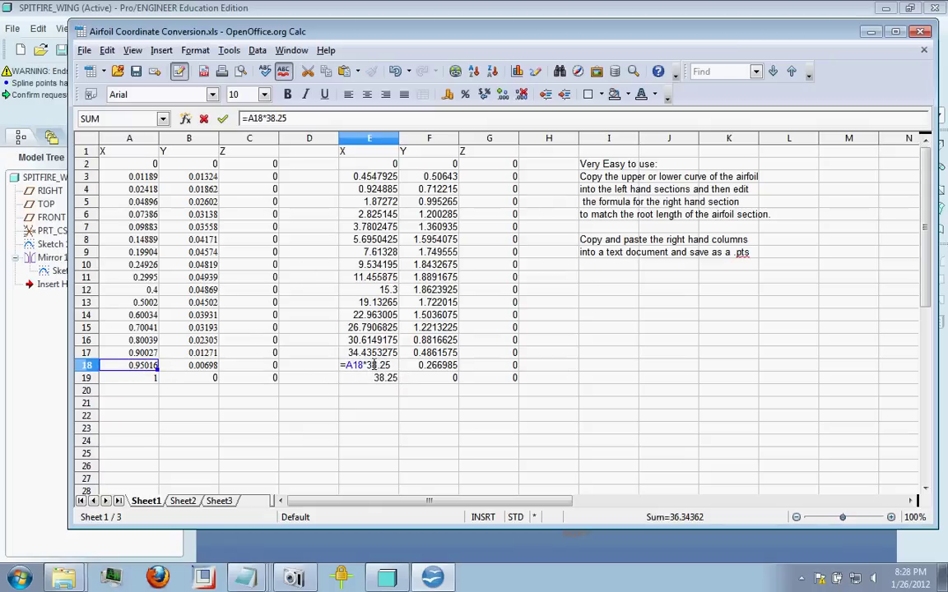
pyautogui.press('Return')
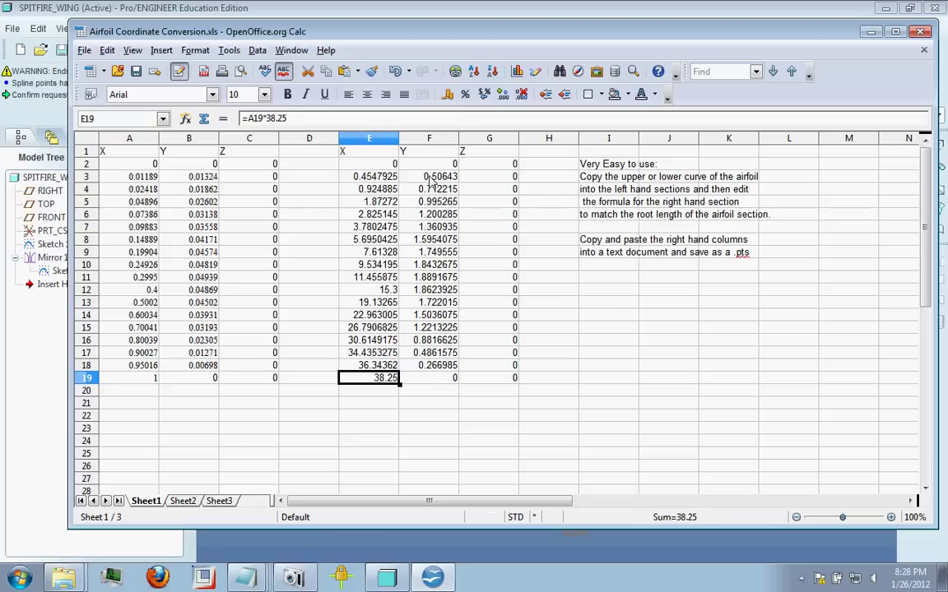
pyautogui.doubleClick(430, 178)
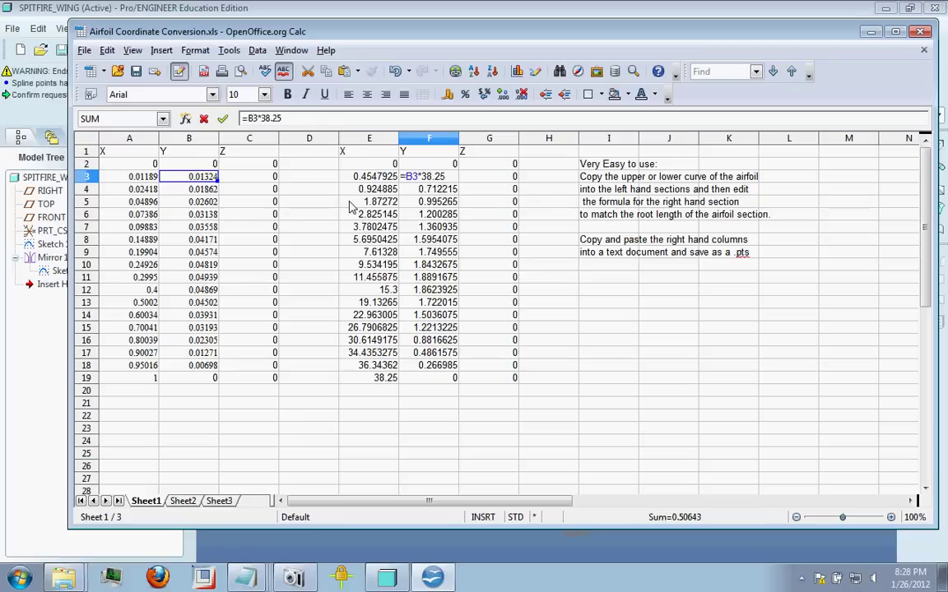
pyautogui.press('Escape')
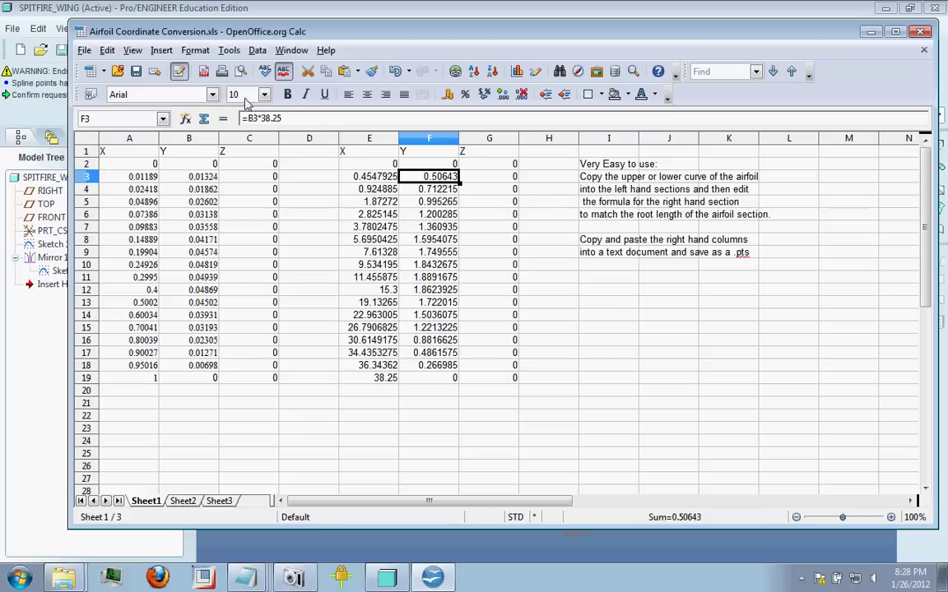
# Copy the scaled X, Y and Z columns including their headers, cells E1:G19
pyautogui.click(362, 152)
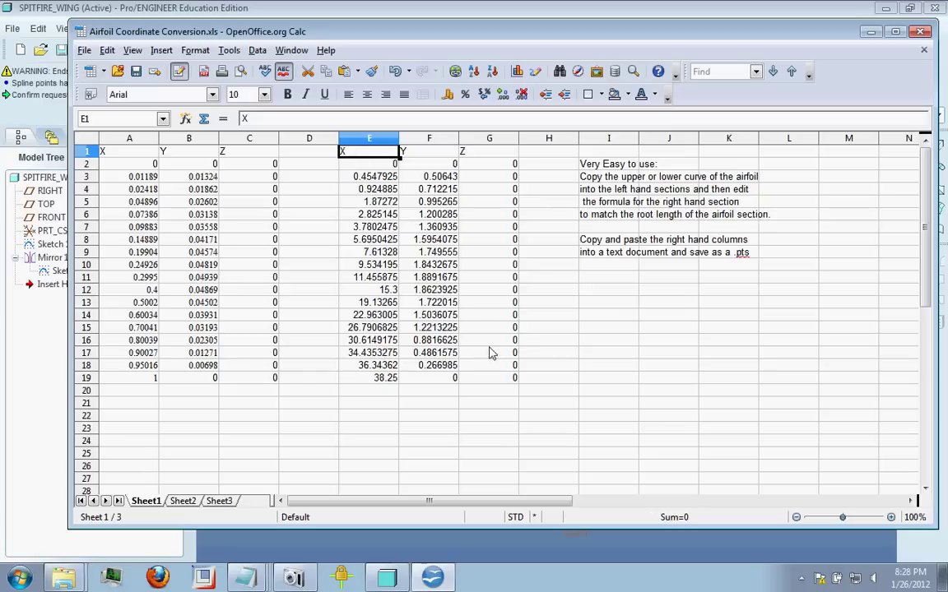
pyautogui.keyDown('shift'); pyautogui.click(500, 380); pyautogui.keyUp('shift')
pyautogui.rightClick(497, 382)
pyautogui.click(537, 319)
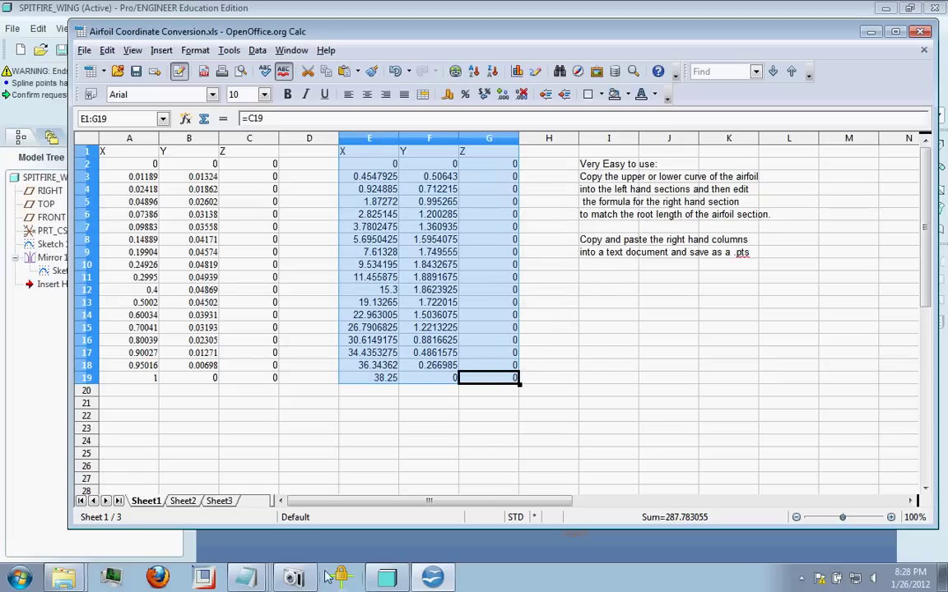
# Switch to Notepad, bring up the VARSECTSWEEP-Upper file and examine its scaled coordinate columns, then minimize it
pyautogui.click(203, 578)
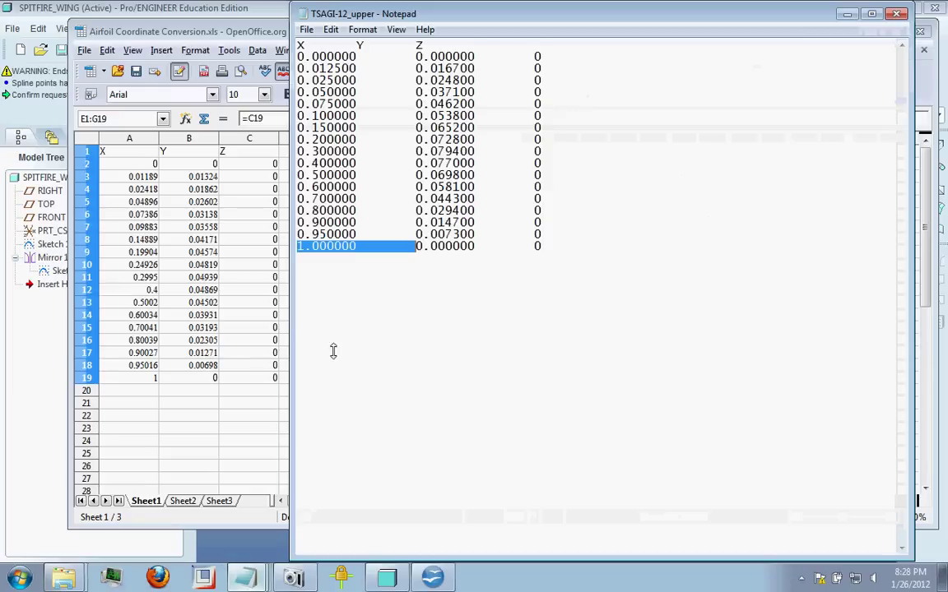
pyautogui.click(306, 30)
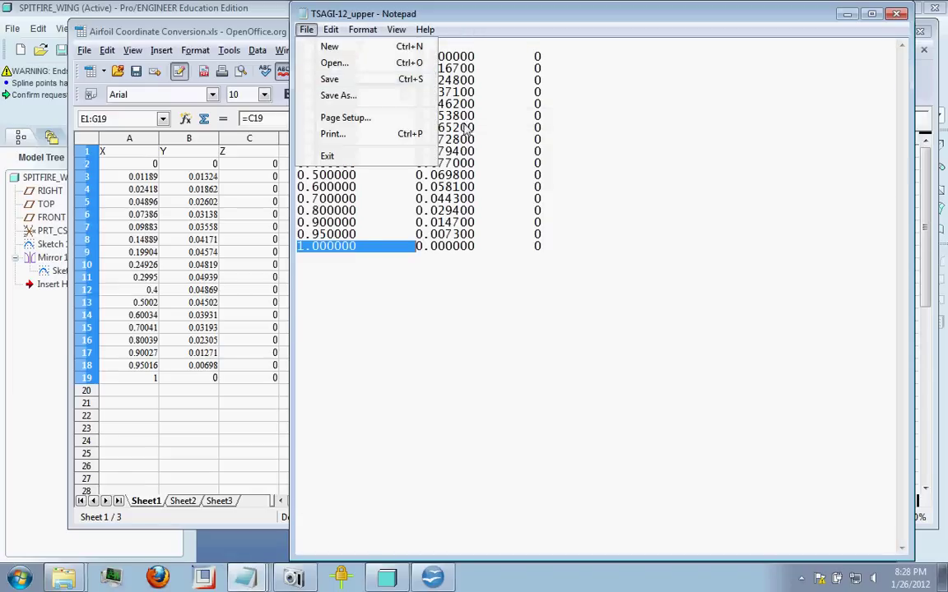
pyautogui.click(400, 441)
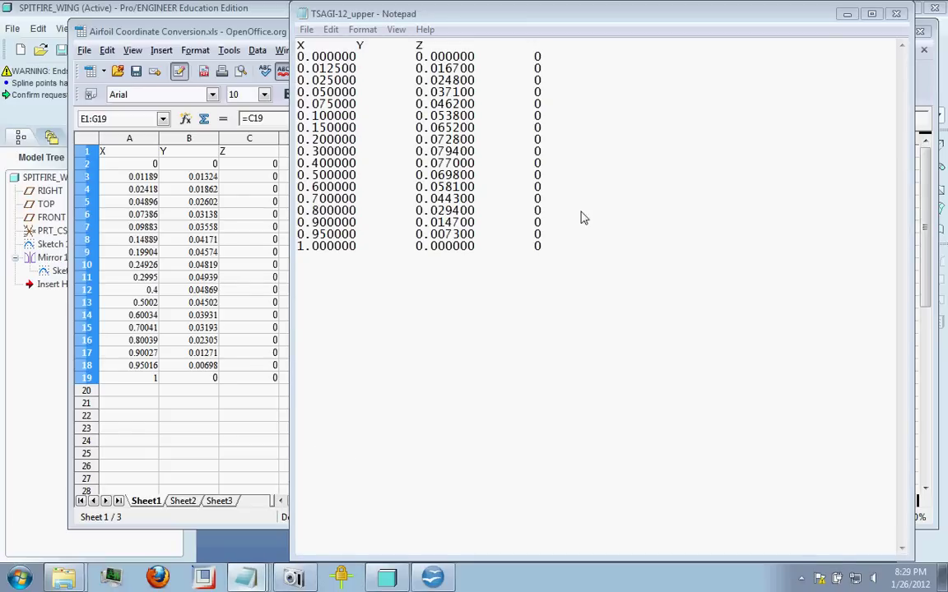
pyautogui.moveTo(428, 191); pyautogui.dragTo(389, 11)
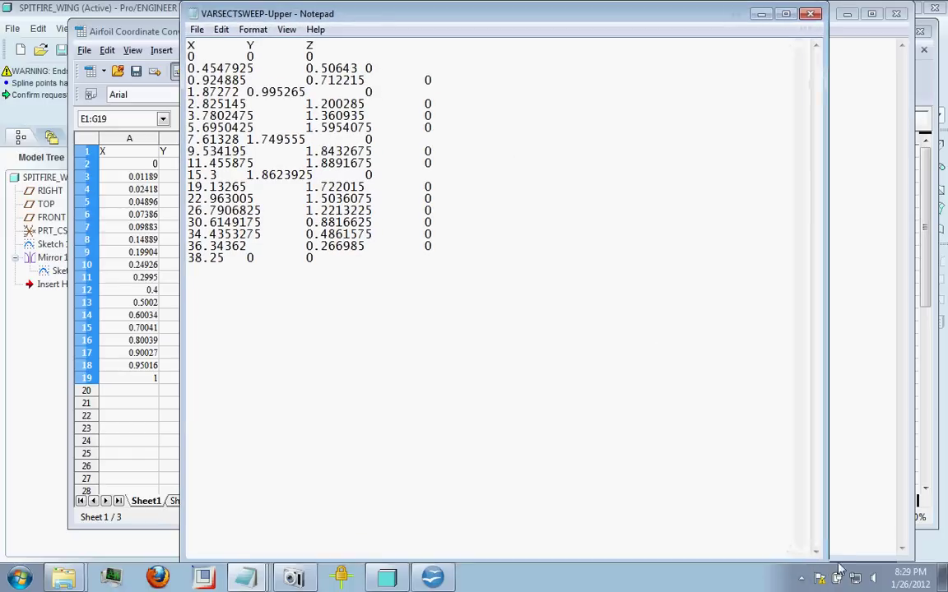
pyautogui.moveTo(803, 527); pyautogui.dragTo(848, 527)
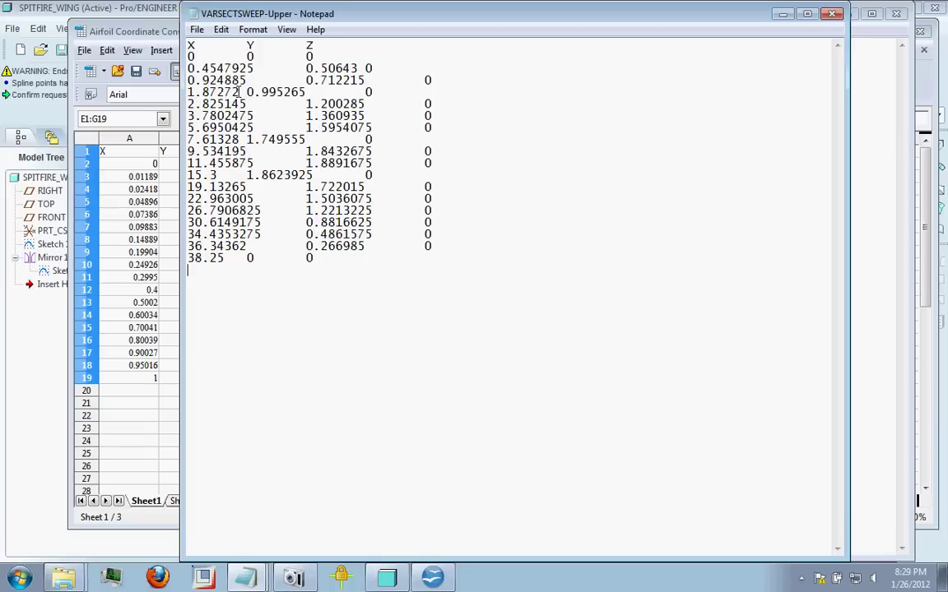
pyautogui.click(784, 14)
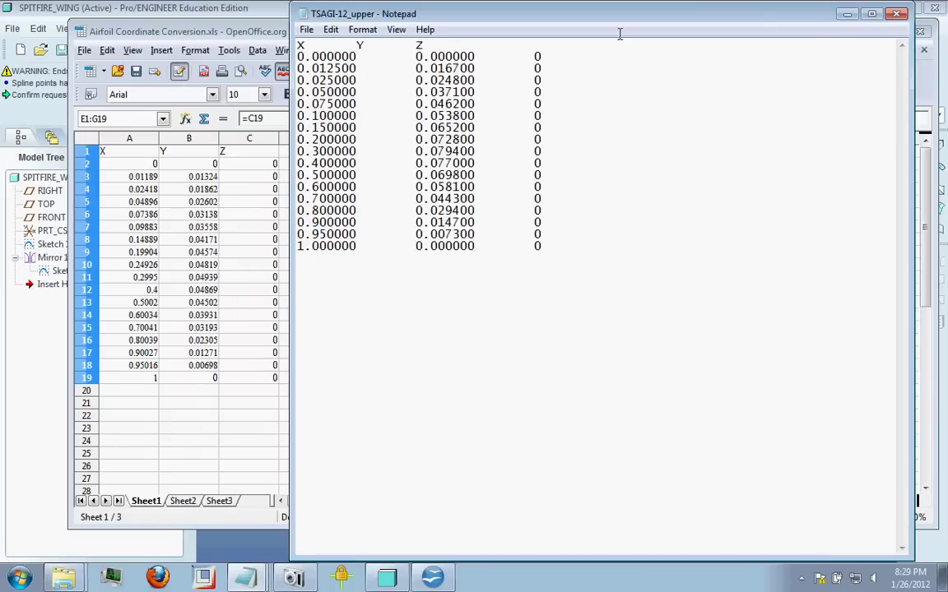
# Return to the Pro/ENGINEER wing model, start a solid variable section sweep and show its trajectory references
pyautogui.click(417, 35)
pyautogui.moveTo(417, 34); pyautogui.dragTo(407, 30)
pyautogui.click(419, 447)
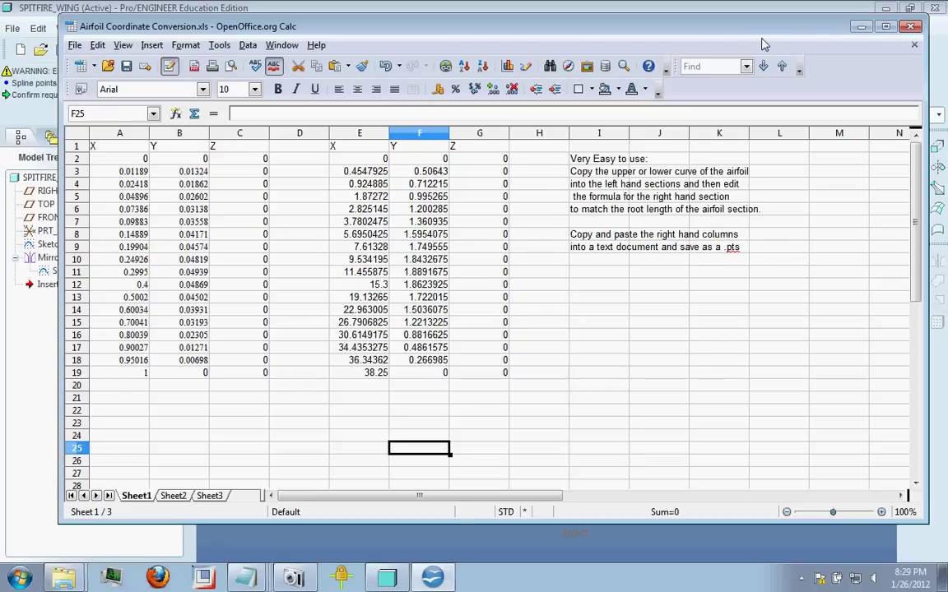
pyautogui.moveTo(757, 33); pyautogui.dragTo(746, 88)
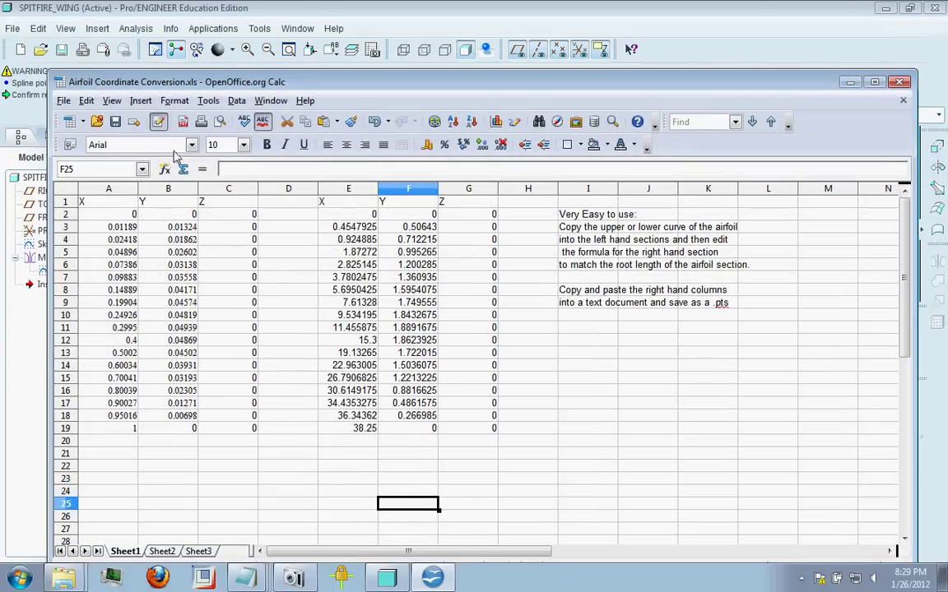
pyautogui.click(673, 29)
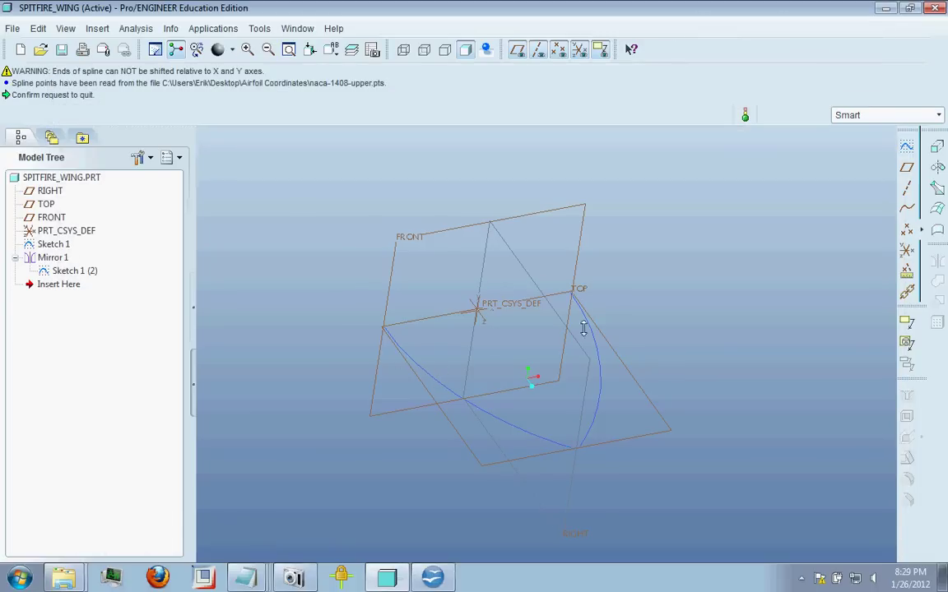
pyautogui.click(97, 28)
pyautogui.click(123, 278)
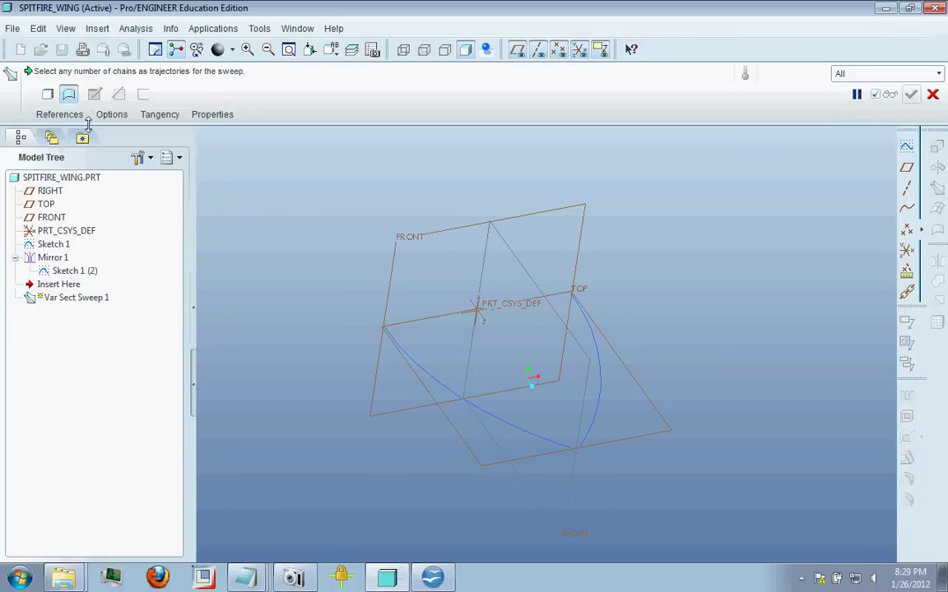
pyautogui.click(47, 94)
pyautogui.click(59, 112)
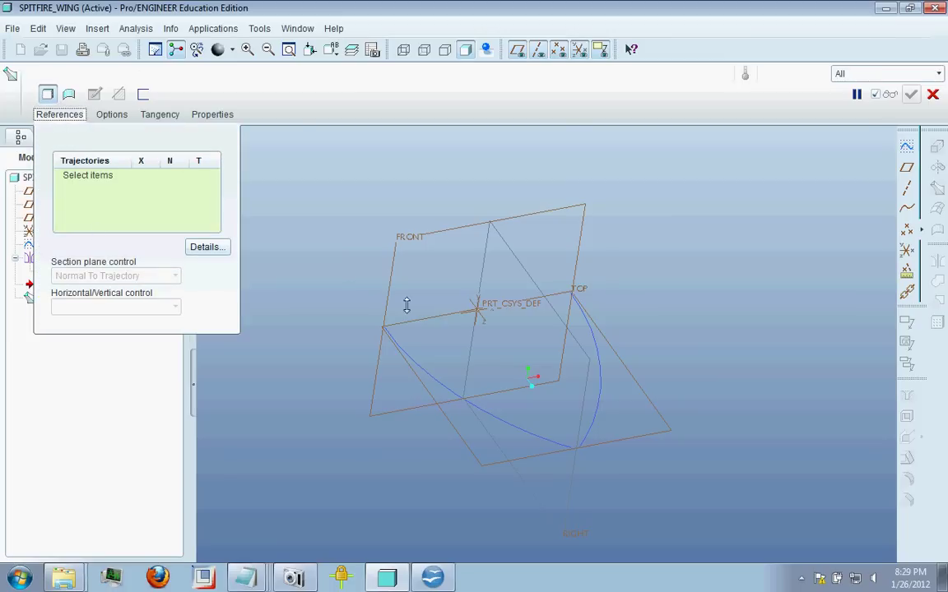
# Set the left outline curve as origin and the right one as second trajectory, with Constant Normal Direction along the PRT_CSYS_DEF Z axis
pyautogui.click(416, 363)
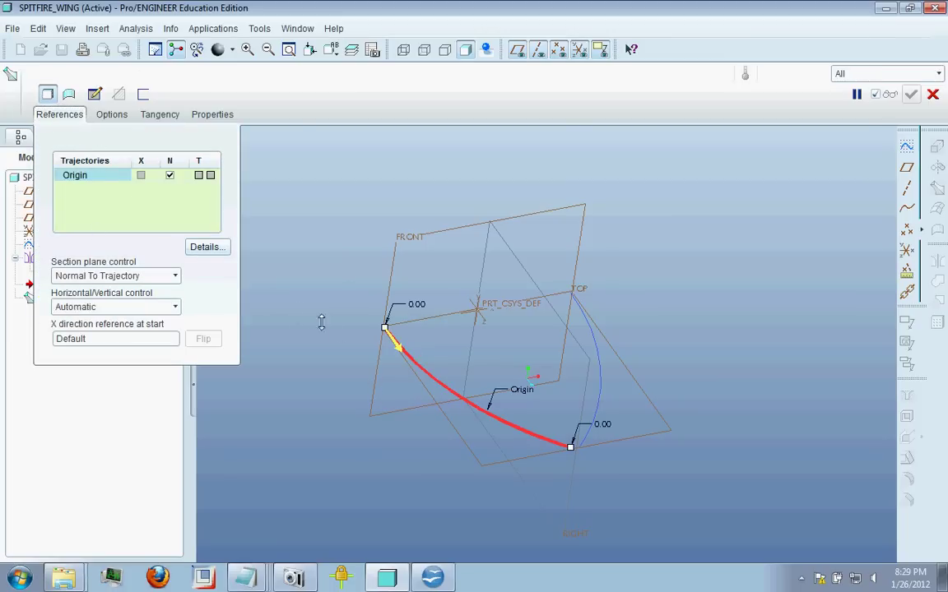
pyautogui.keyDown('ctrl'); pyautogui.click(595, 337); pyautogui.keyUp('ctrl')
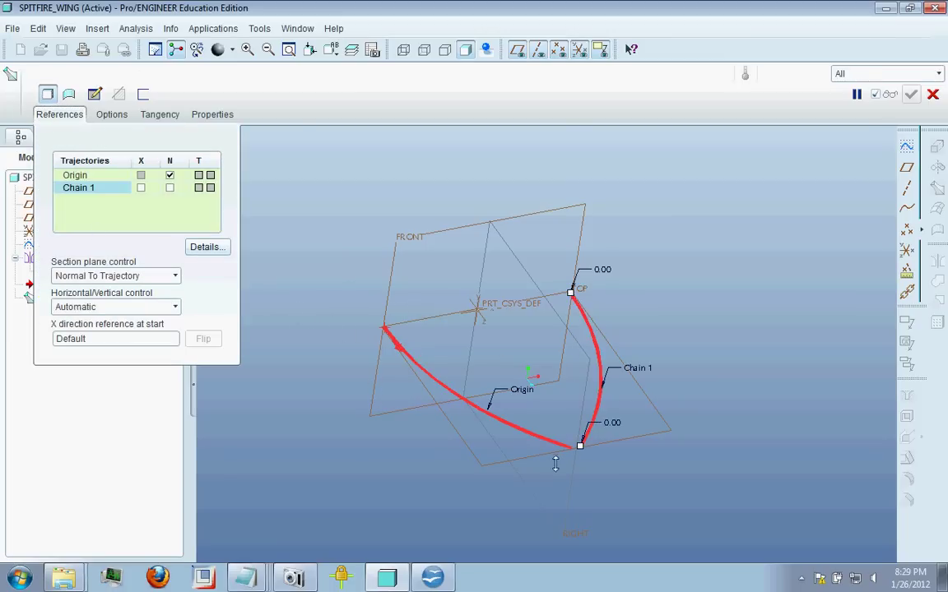
pyautogui.click(155, 277)
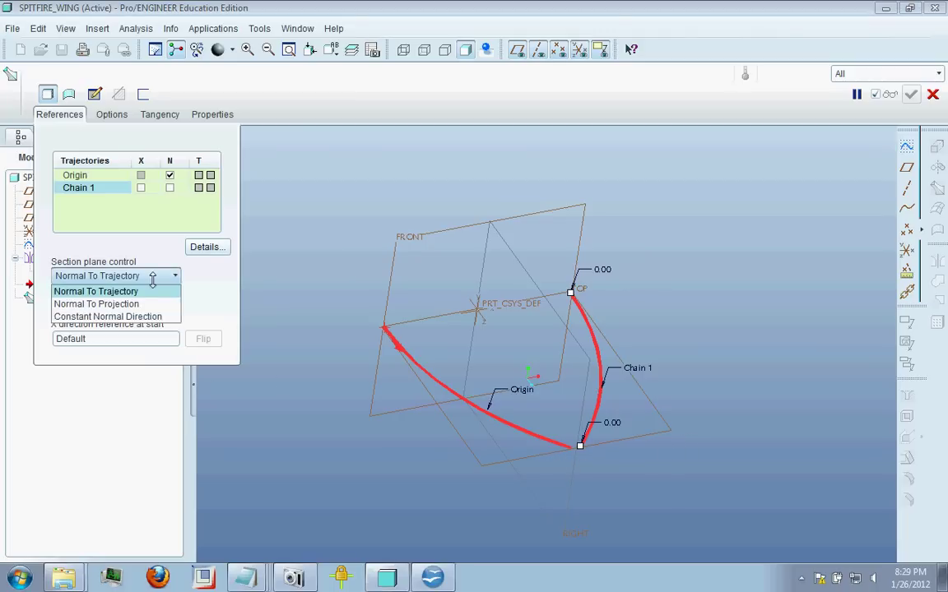
pyautogui.click(145, 317)
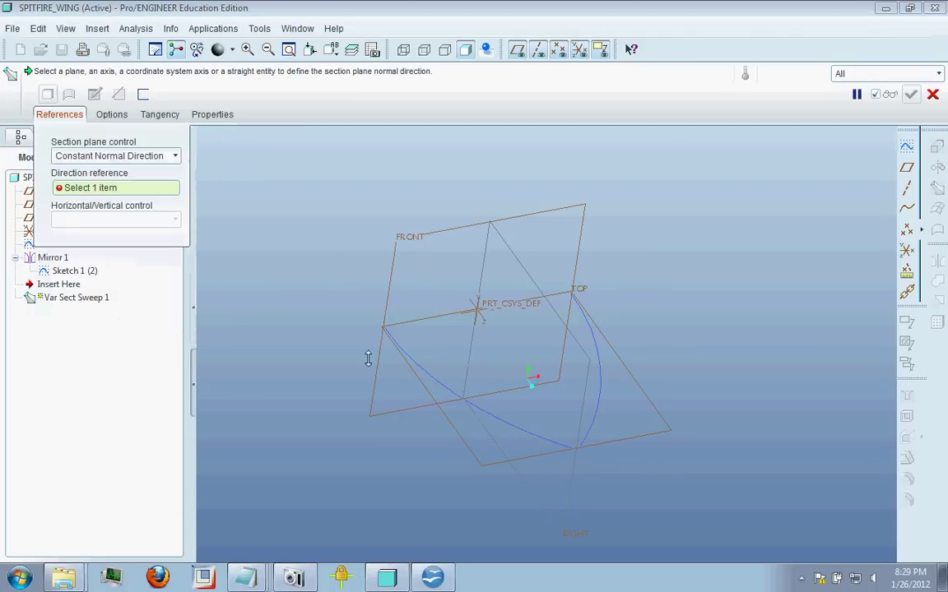
pyautogui.click(485, 320)
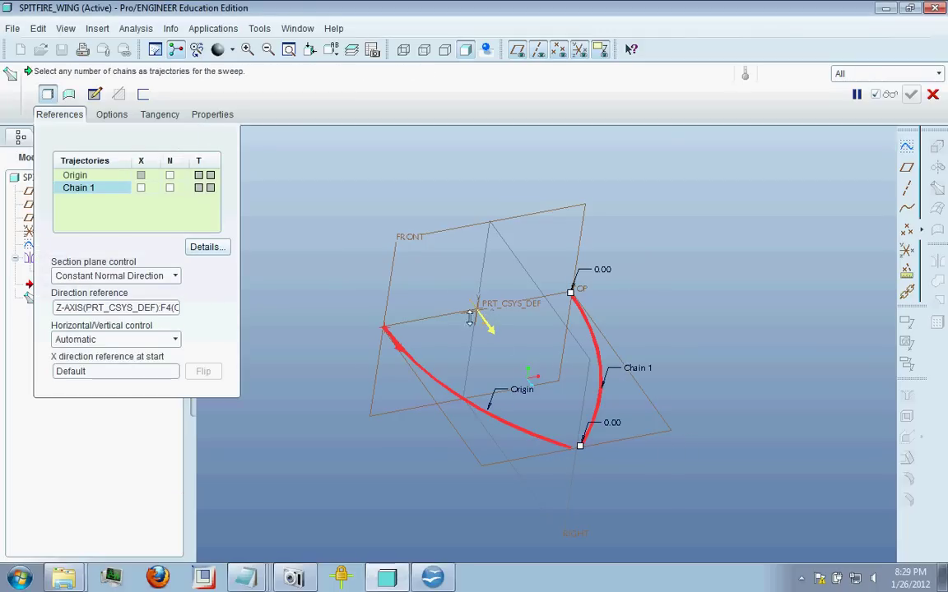
# Start the sweep's section sketch and place a sketch coordinate system at the start point of the origin trajectory
pyautogui.click(95, 93)
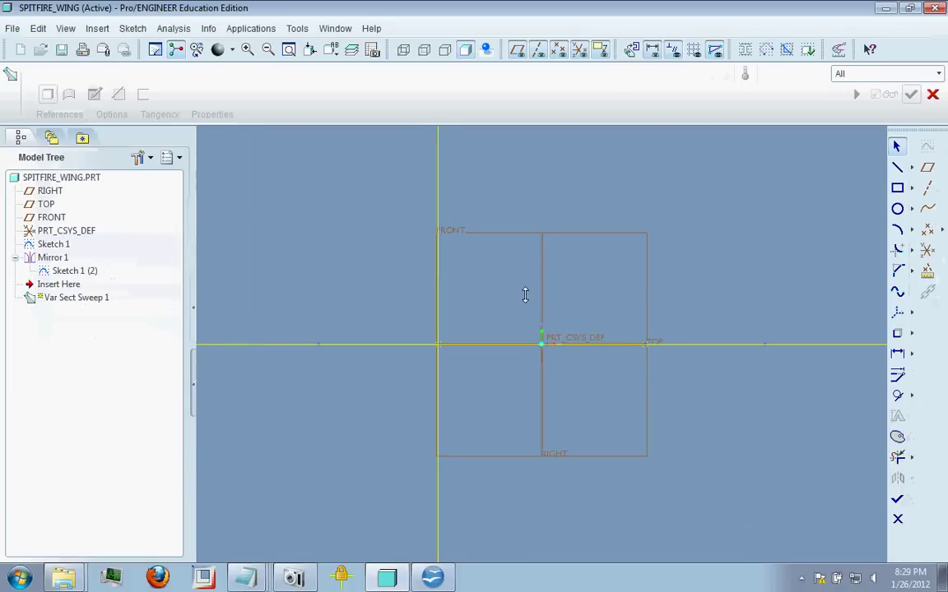
pyautogui.moveTo(536, 291)
pyautogui.mouseDown(button='middle')
pyautogui.moveTo(542, 313)
pyautogui.moveTo(478, 277)
pyautogui.moveTo(927, 330)
pyautogui.mouseUp(button='middle')
pyautogui.click(898, 313)
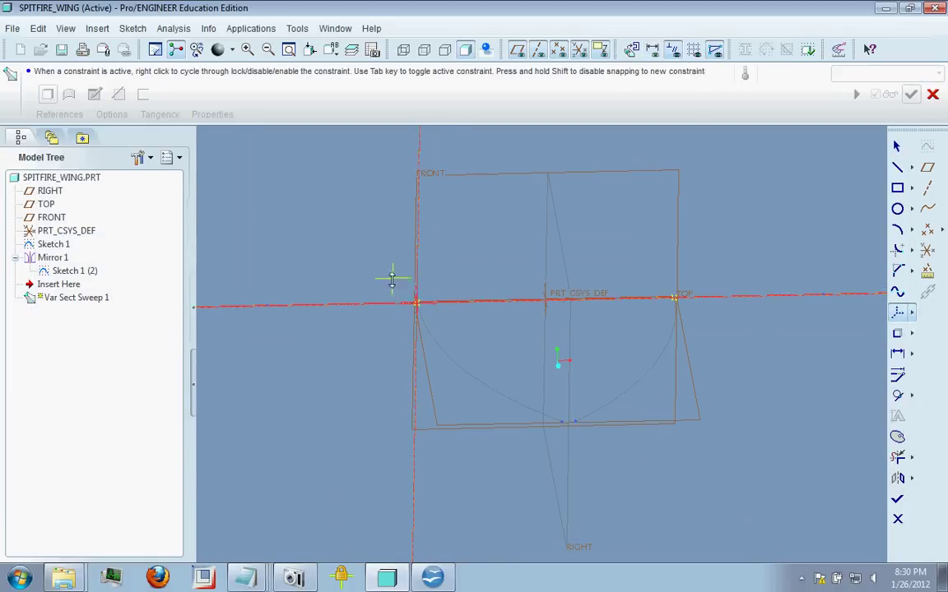
pyautogui.click(896, 144)
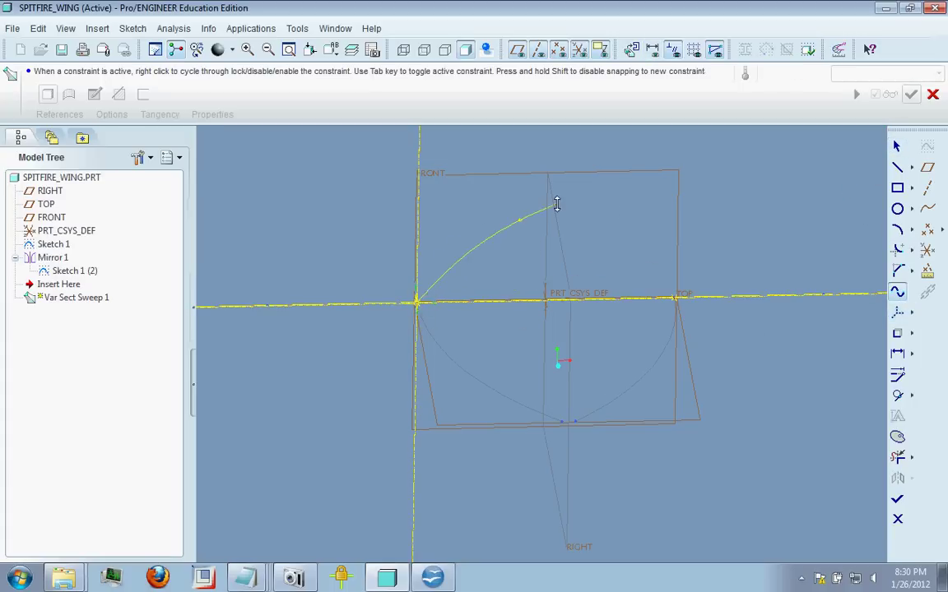
# Sketch two three-point splines between the trajectory start points, one arching above and one bowing below the horizontal reference
pyautogui.click(677, 296)
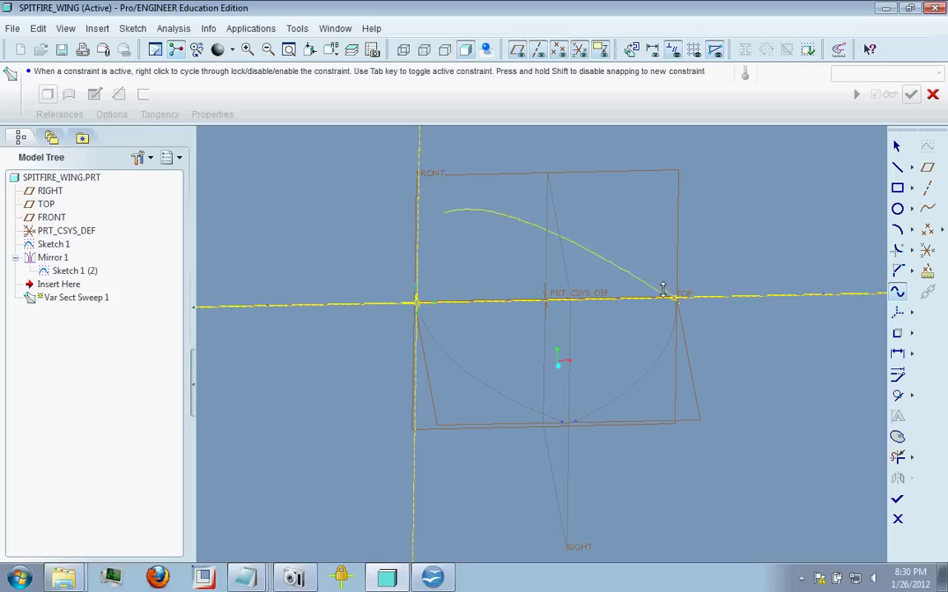
pyautogui.click(896, 146)
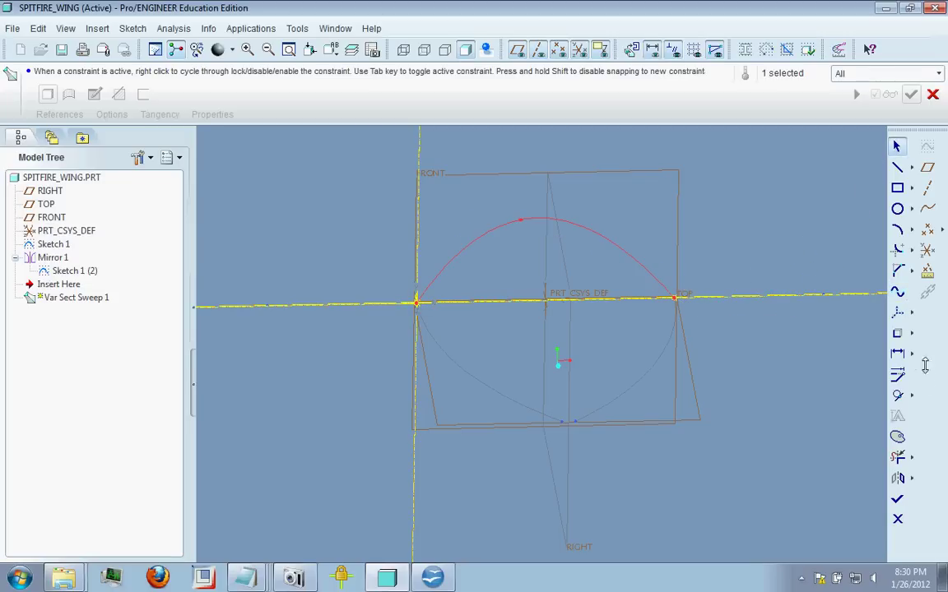
pyautogui.click(557, 315)
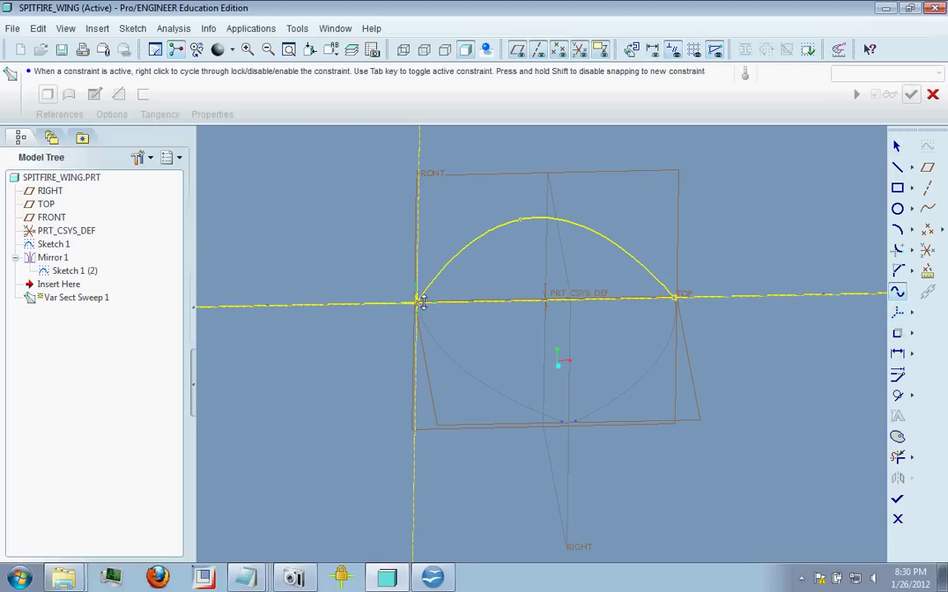
pyautogui.click(418, 302)
pyautogui.click(539, 363)
pyautogui.click(676, 297)
pyautogui.click(895, 146)
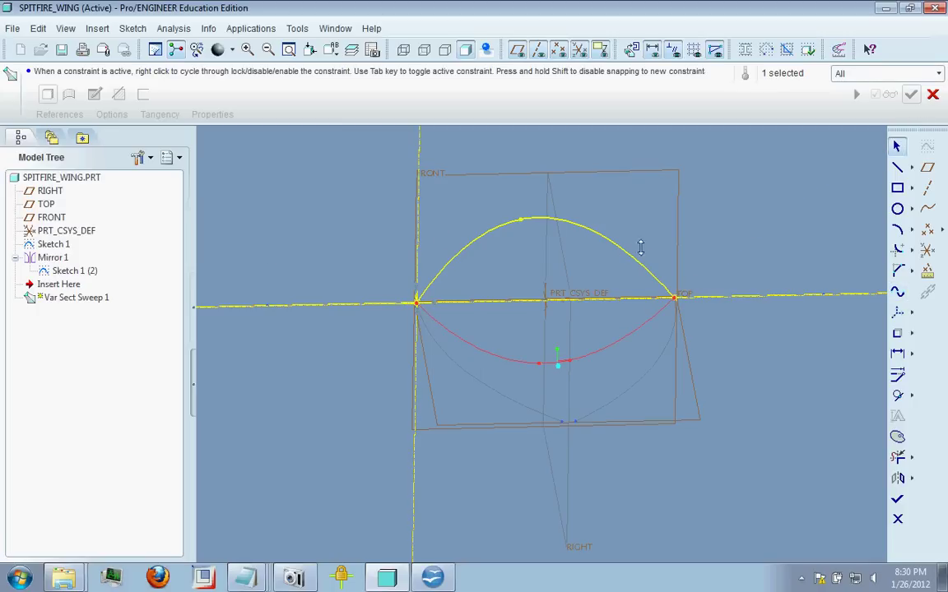
# Replace the upper spline's points with those from VARSECTSWEEP-Upper.pts, using the sketch coordinate system at the origin trajectory's start point as the Cartesian reference
pyautogui.doubleClick(570, 218)
pyautogui.click(97, 113)
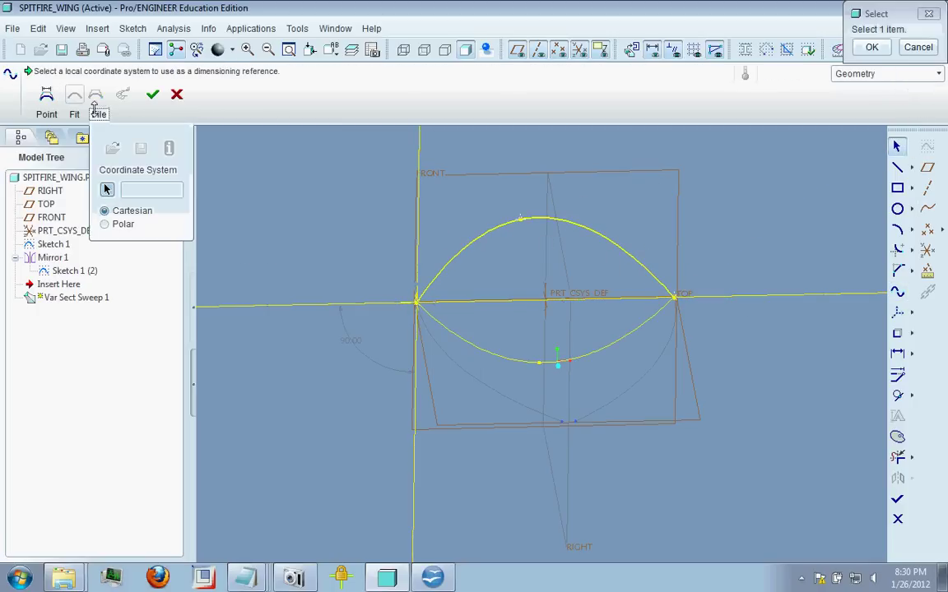
pyautogui.click(419, 301)
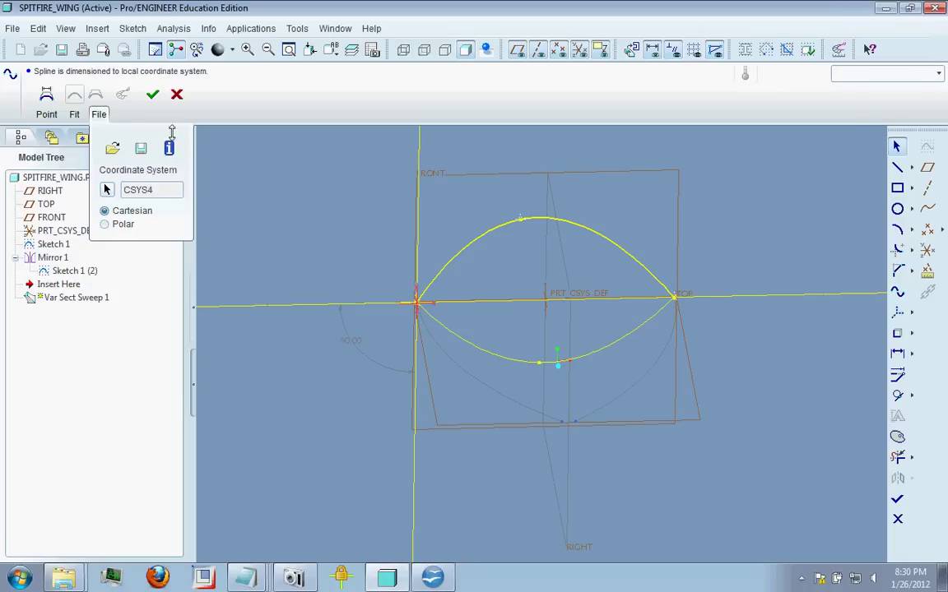
pyautogui.click(113, 148)
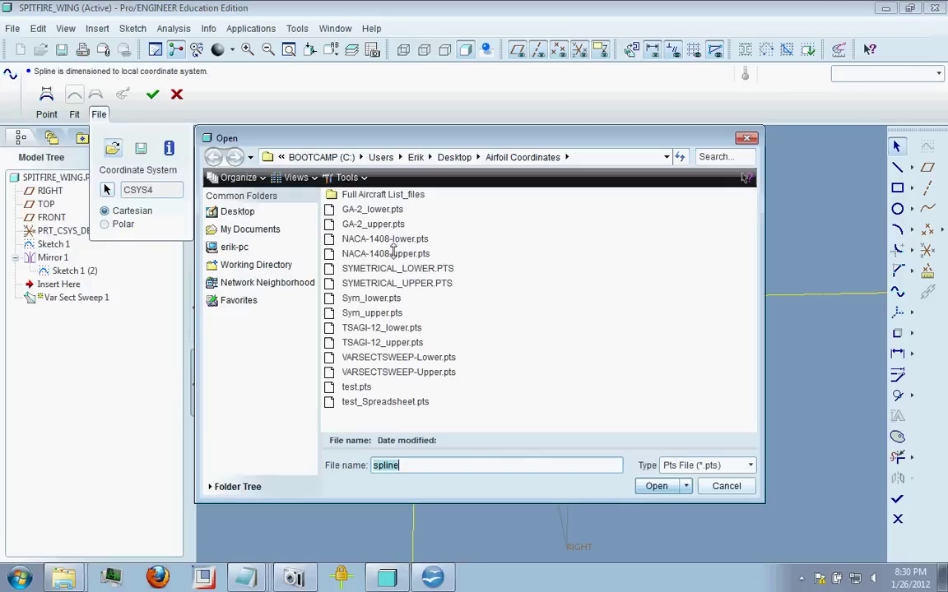
pyautogui.click(381, 372)
pyautogui.click(656, 486)
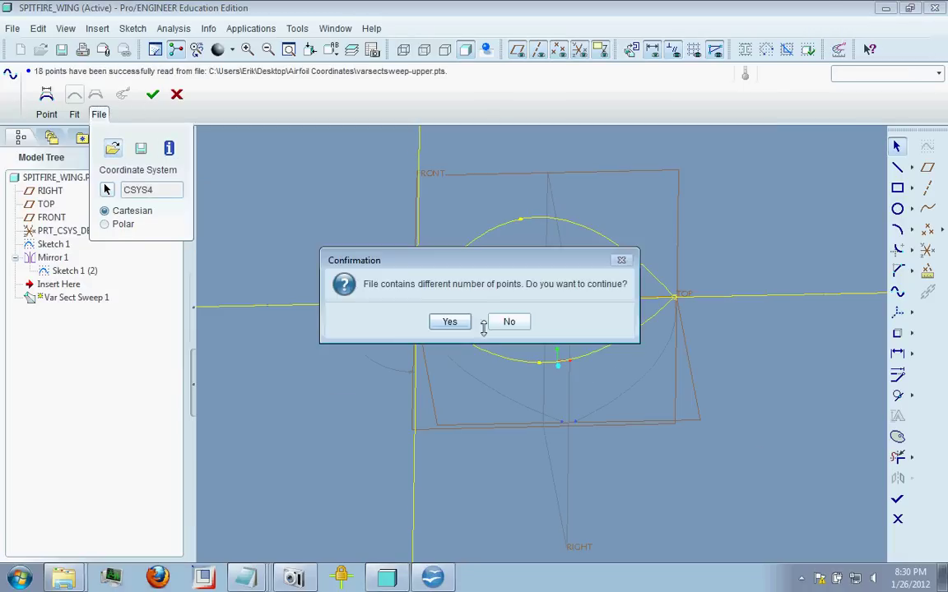
pyautogui.click(449, 322)
# Load VARSECTSWEEP-Lower.pts into the lower spline, referenced to the same sketch coordinate system, and accept the spline changes
pyautogui.scroll(-3, 485, 264)
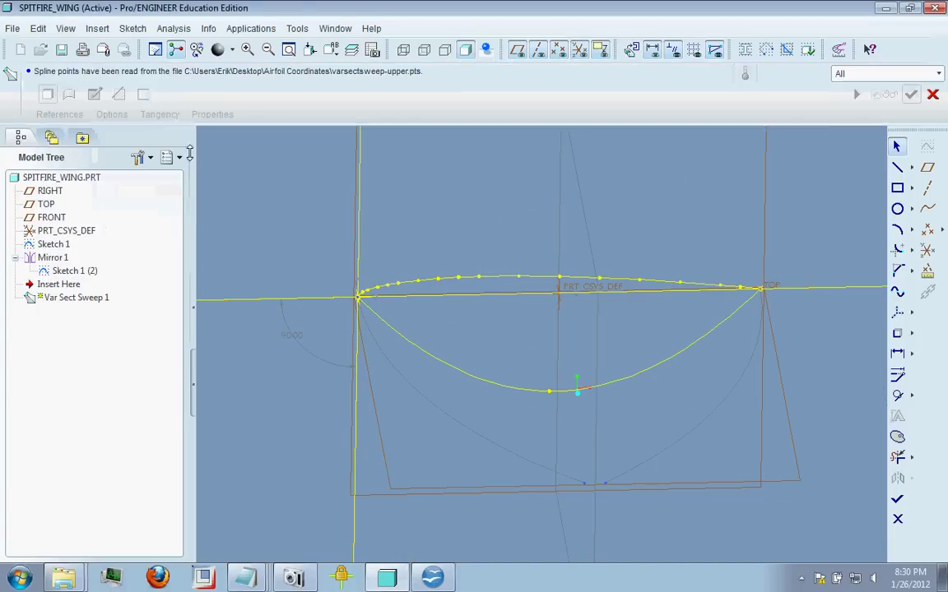
pyautogui.click(99, 115)
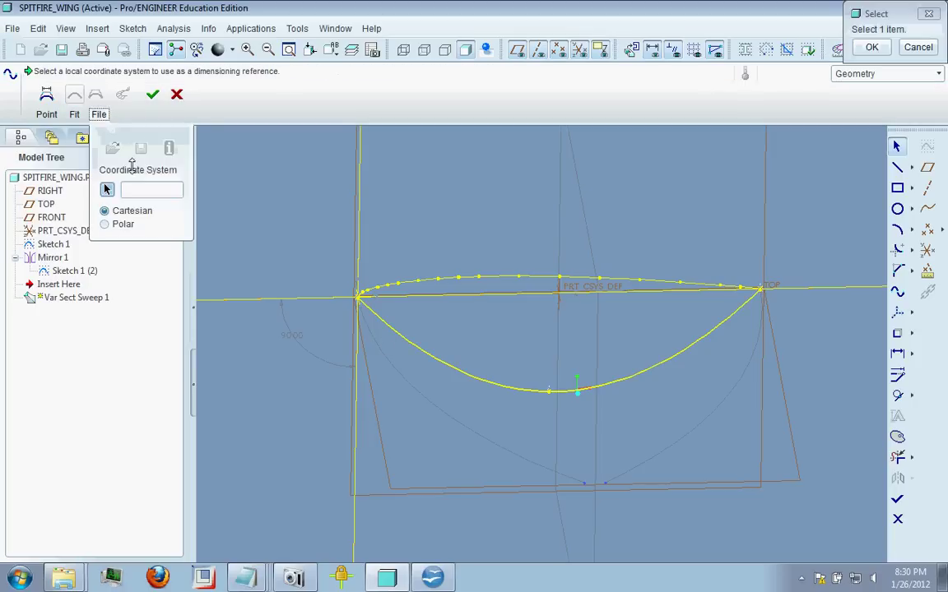
pyautogui.click(357, 295)
pyautogui.click(112, 148)
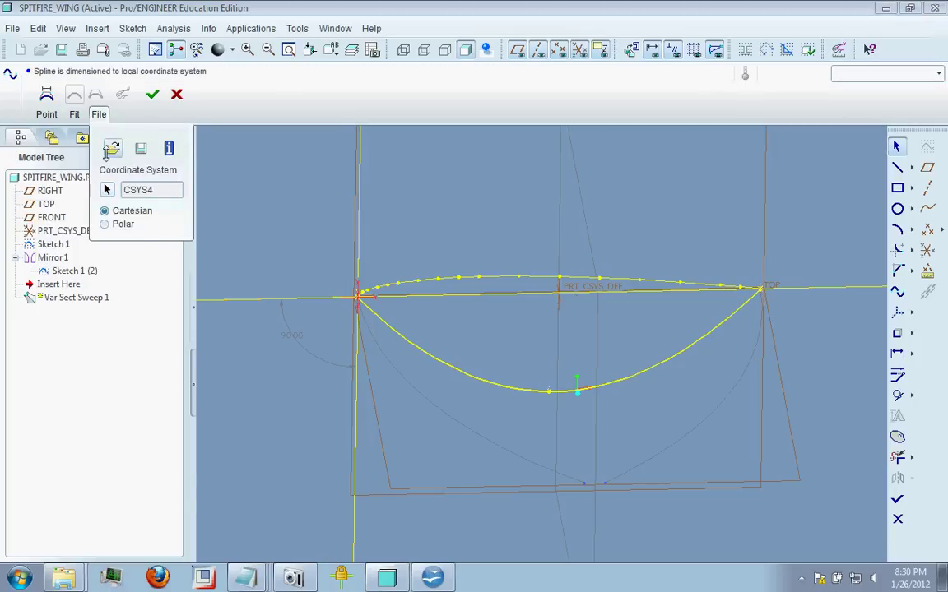
pyautogui.click(434, 356)
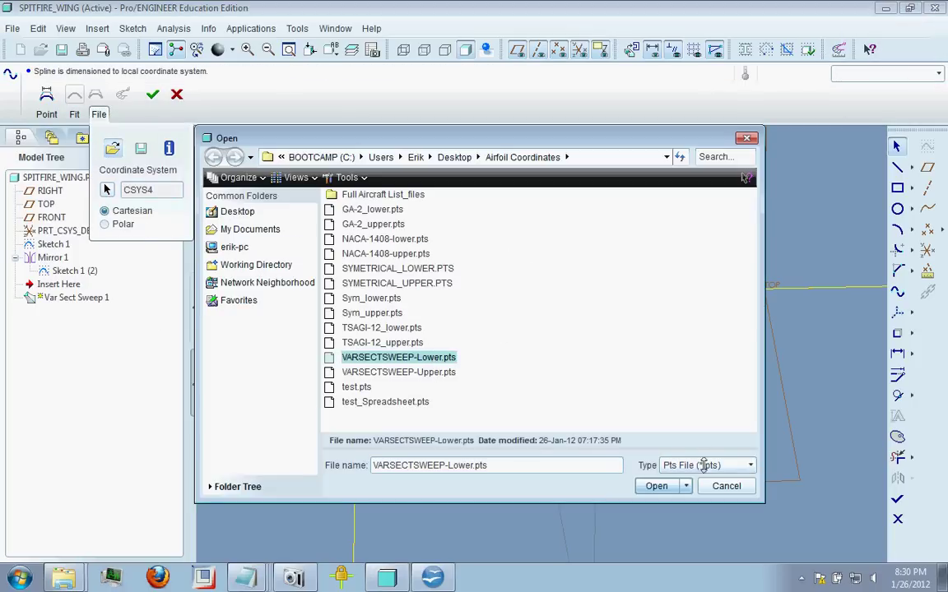
pyautogui.click(657, 485)
pyautogui.click(452, 321)
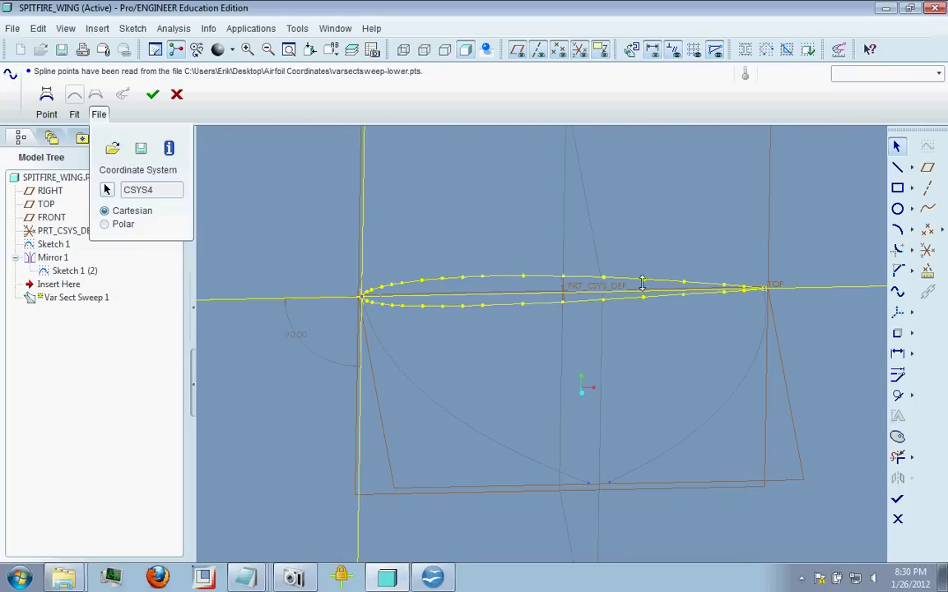
pyautogui.scroll(3, 530, 263)
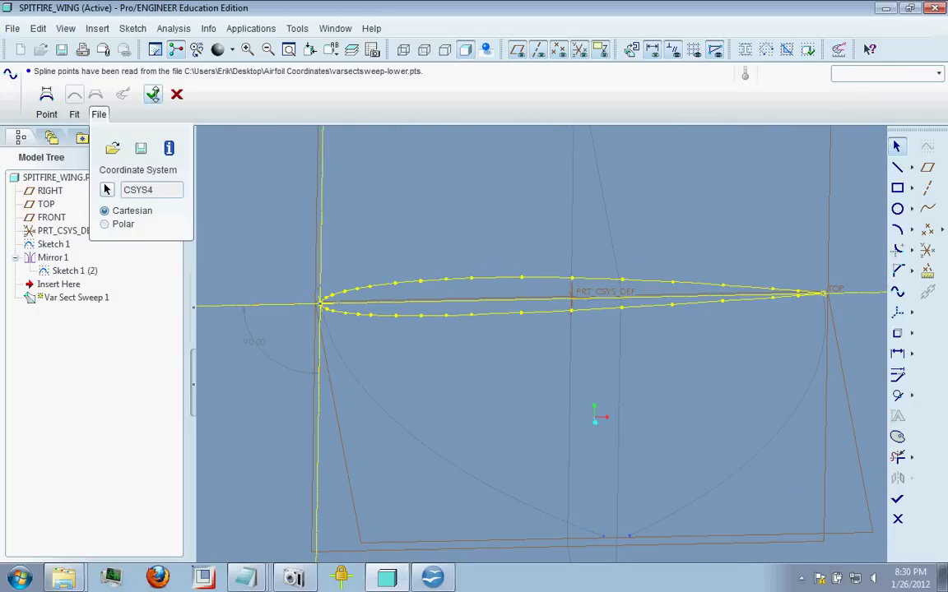
pyautogui.click(152, 94)
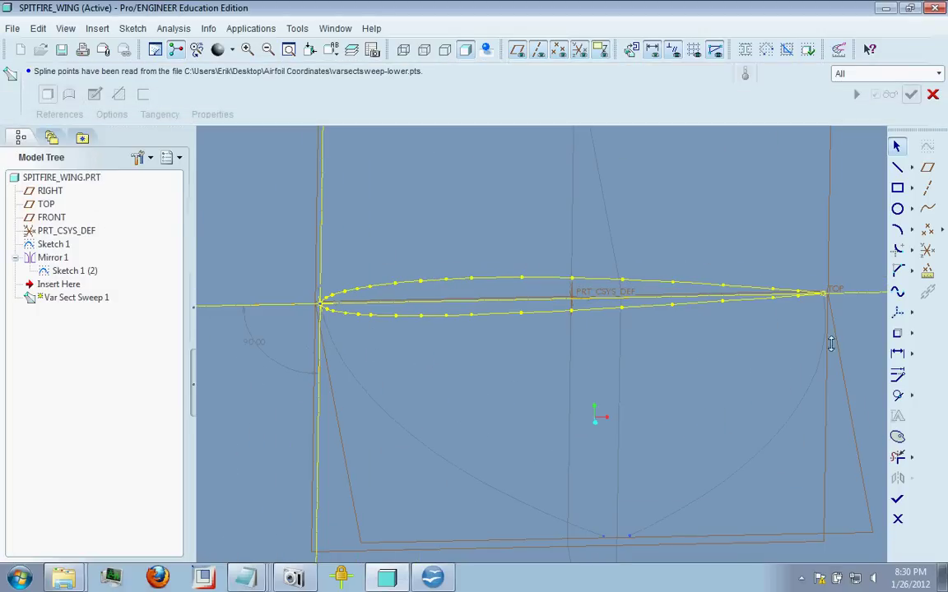
# Finish the airfoil section sketch, check the sweep preview at the root and tip, and complete the variable section sweep
pyautogui.click(899, 500)
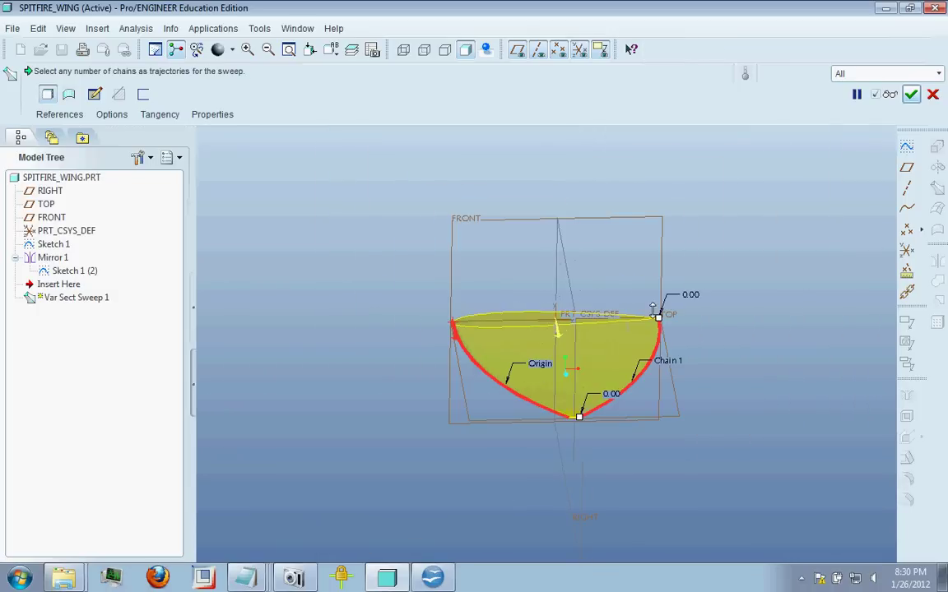
pyautogui.moveTo(654, 310); pyautogui.dragTo(556, 374, button='middle')
pyautogui.scroll(-6, 508, 366)
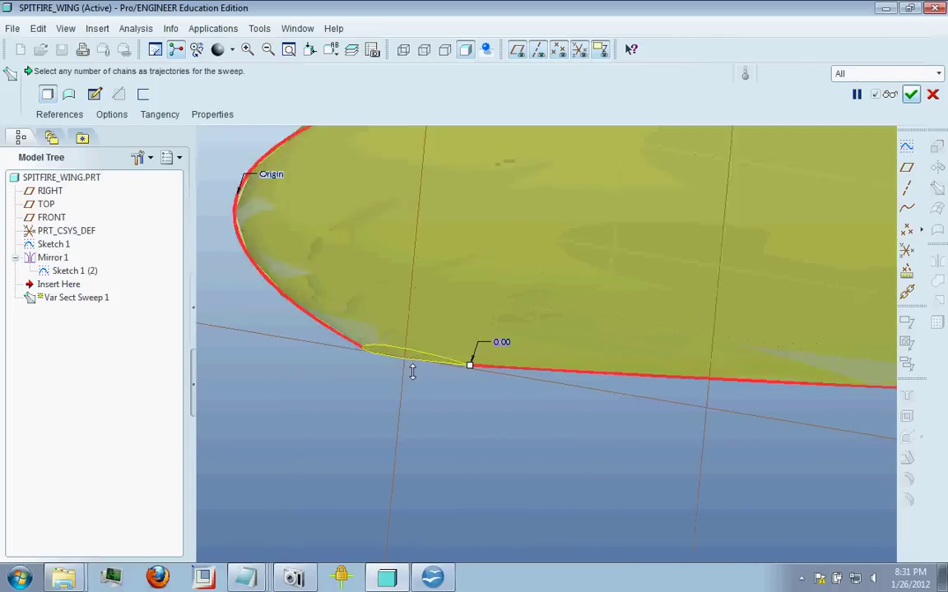
pyautogui.keyDown('ctrl'); pyautogui.click(508, 365); pyautogui.keyUp('ctrl')
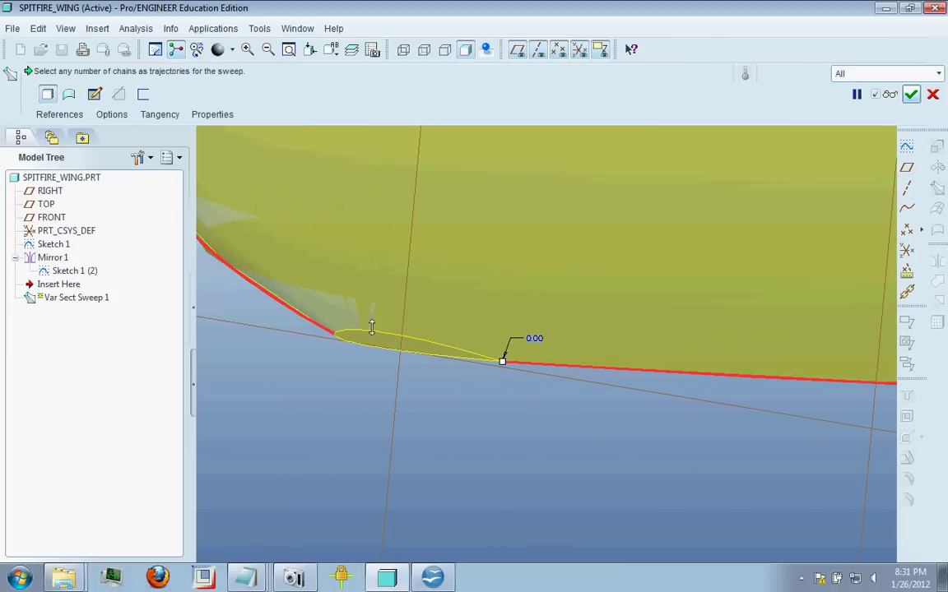
pyautogui.moveTo(402, 394); pyautogui.dragTo(473, 354, button='middle')
pyautogui.moveTo(402, 343); pyautogui.dragTo(638, 329, button='middle')
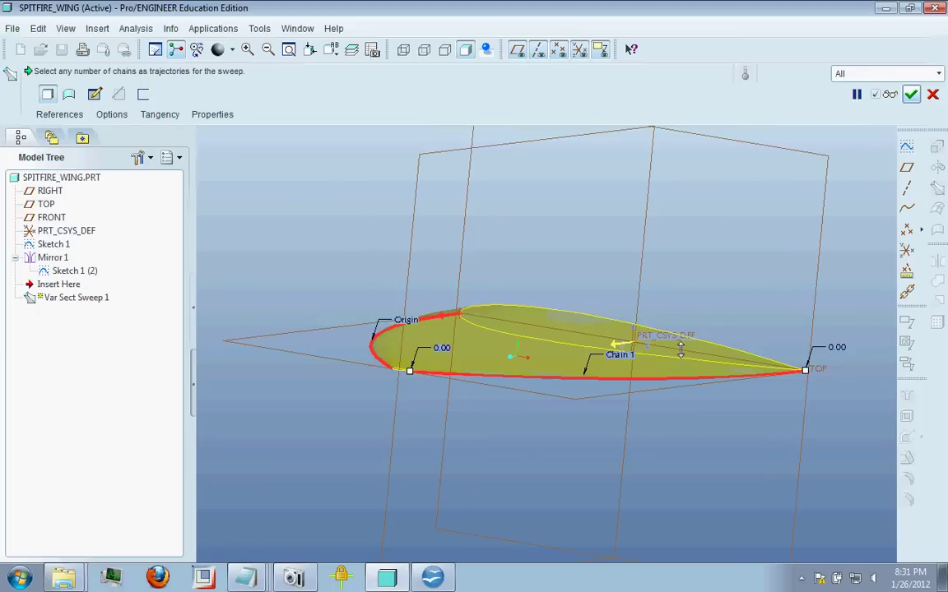
pyautogui.click(910, 94)
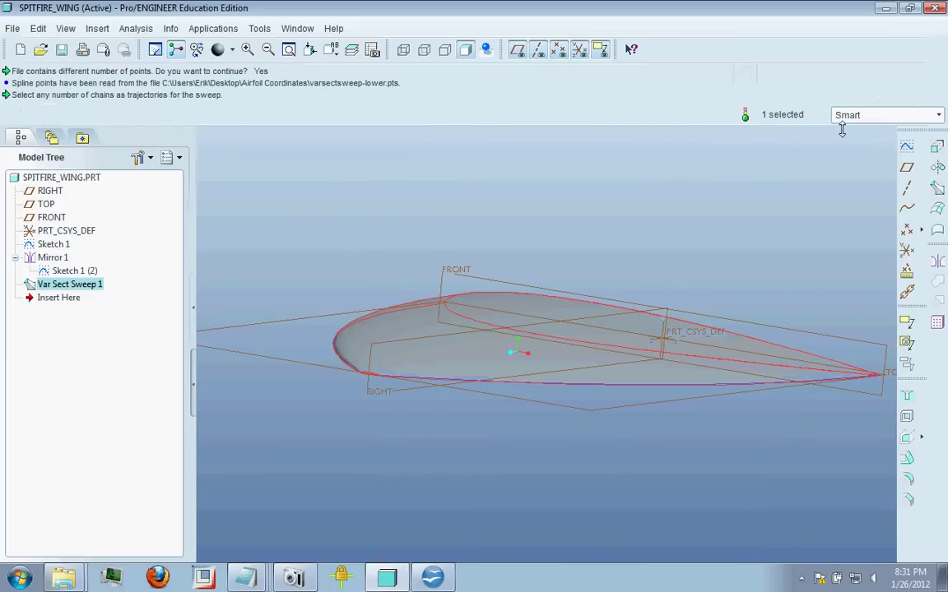
# Examine the finished wing from the front, side and above, checking how the airfoil section tapers from root to tip
pyautogui.moveTo(493, 354); pyautogui.dragTo(632, 444, button='middle')
pyautogui.keyDown('ctrl'); pyautogui.moveTo(397, 270); pyautogui.dragTo(558, 279, button='middle'); pyautogui.keyUp('ctrl')
pyautogui.moveTo(795, 289); pyautogui.dragTo(849, 246, button='middle')
pyautogui.moveTo(749, 379); pyautogui.dragTo(376, 358, button='middle')
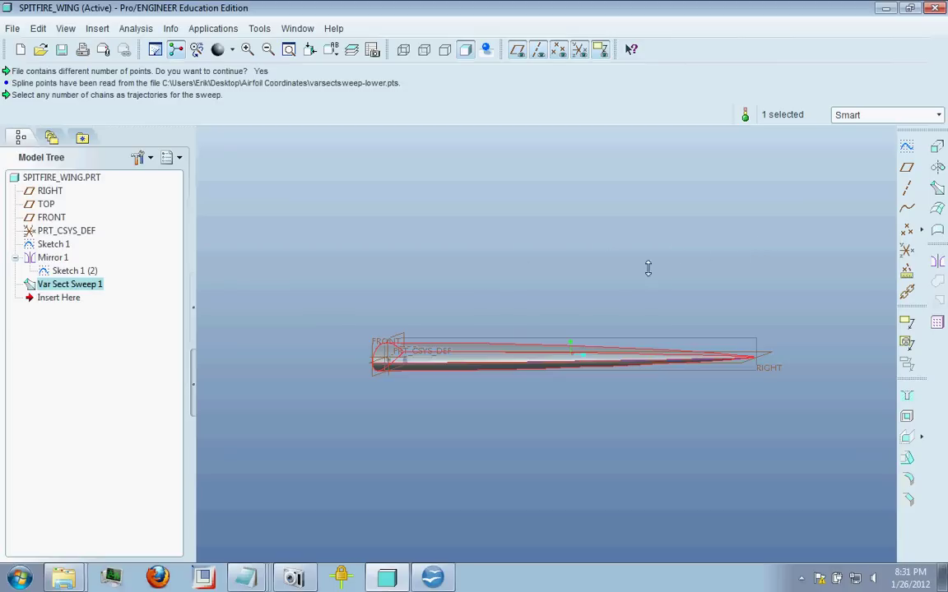
pyautogui.moveTo(682, 249); pyautogui.dragTo(550, 282, button='middle')
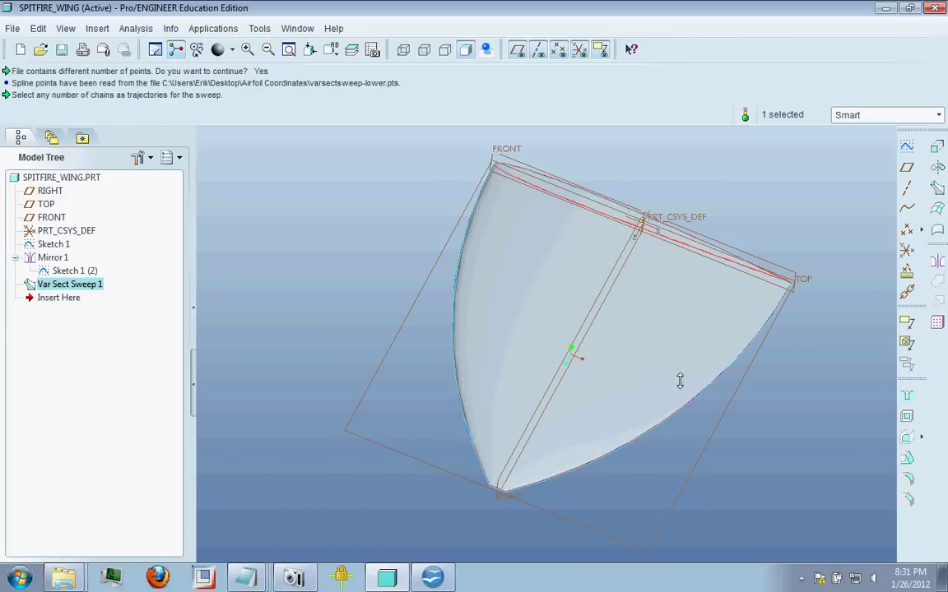
pyautogui.moveTo(715, 444)
pyautogui.mouseDown(button='middle')
pyautogui.moveTo(648, 468)
pyautogui.moveTo(698, 455)
pyautogui.moveTo(715, 461)
pyautogui.moveTo(668, 493)
pyautogui.moveTo(660, 446)
pyautogui.moveTo(701, 421)
pyautogui.moveTo(690, 426)
pyautogui.mouseUp(button='middle')
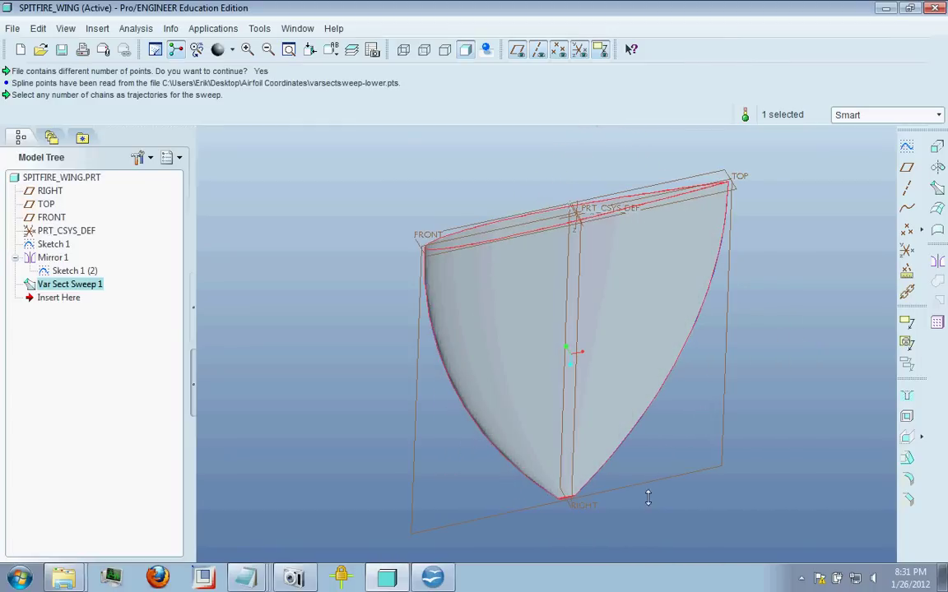
pyautogui.moveTo(647, 497); pyautogui.dragTo(659, 399, button='middle')
pyautogui.moveTo(530, 355); pyautogui.dragTo(527, 293, button='middle')
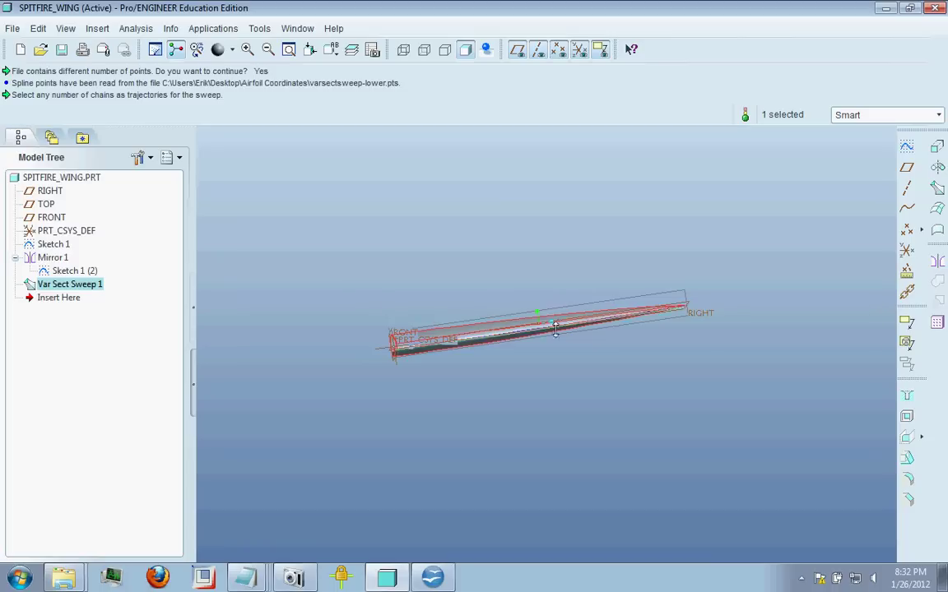
pyautogui.moveTo(523, 348)
pyautogui.mouseDown(button='middle')
pyautogui.moveTo(468, 362)
pyautogui.moveTo(383, 434)
pyautogui.moveTo(429, 398)
pyautogui.moveTo(415, 412)
pyautogui.mouseUp(button='middle')
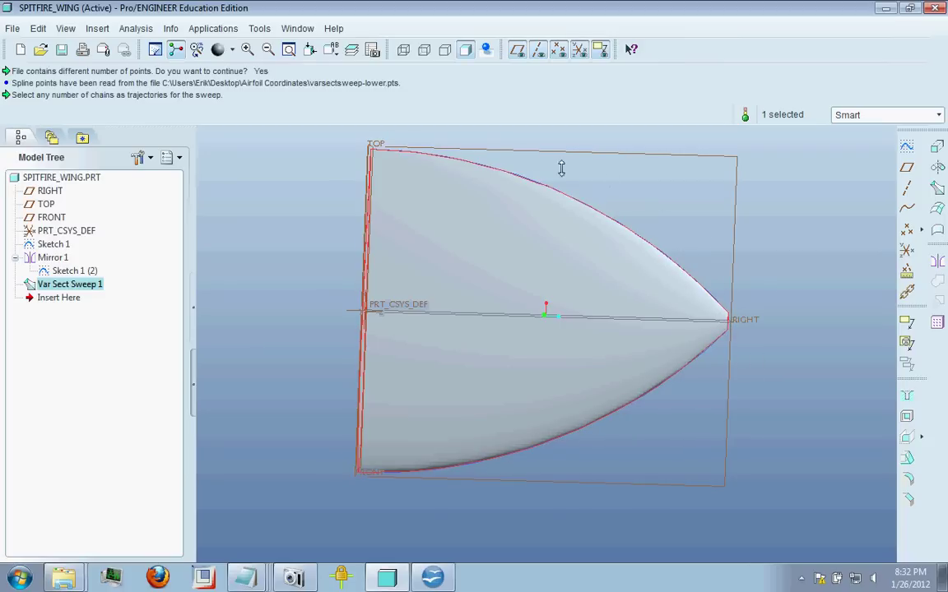
# Inspect the flat edge at the wing tip up close and check the tip against the whole wing outline
pyautogui.scroll(-5, 703, 275)
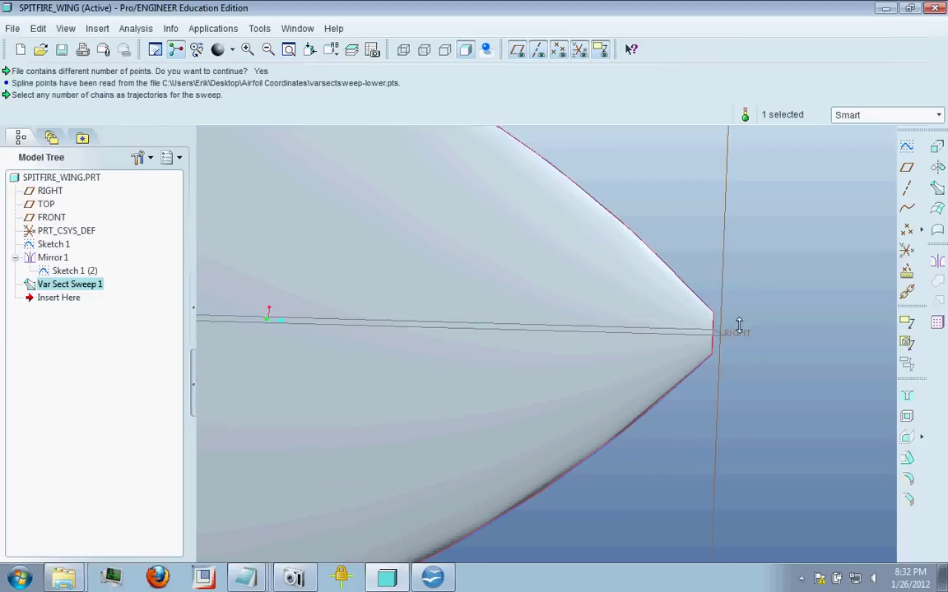
pyautogui.scroll(-3, 703, 333)
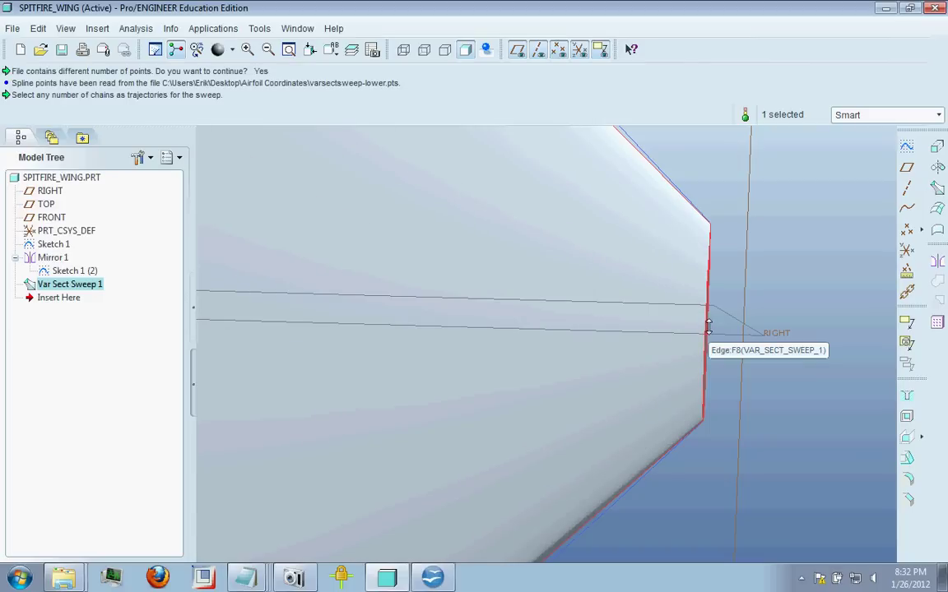
pyautogui.scroll(2, 713, 323)
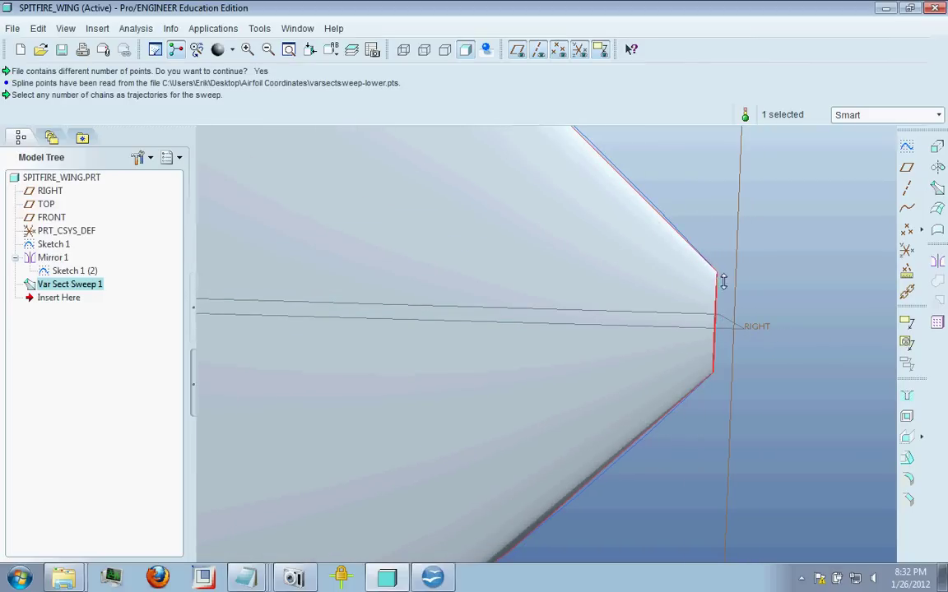
pyautogui.scroll(5, 713, 375)
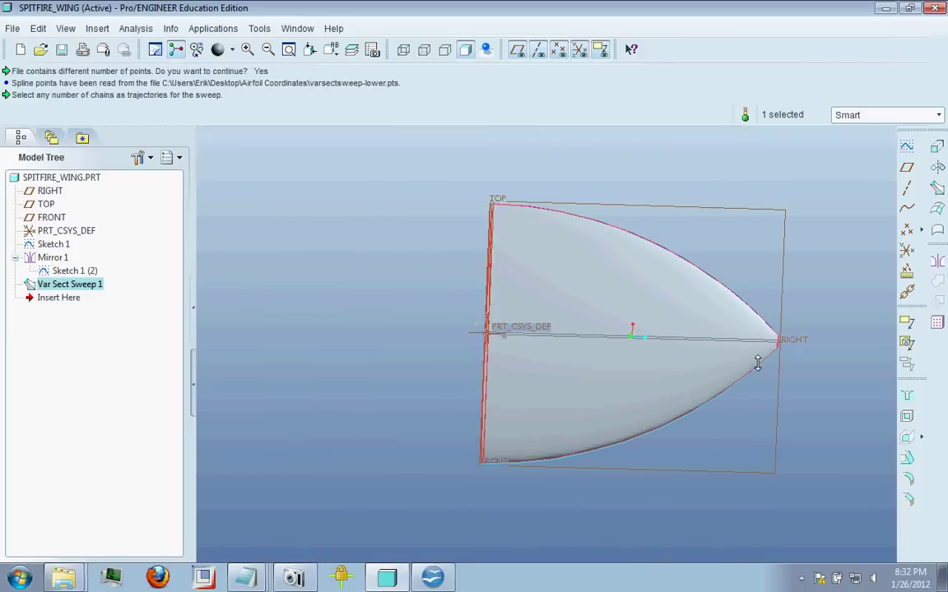
pyautogui.moveTo(757, 364); pyautogui.dragTo(631, 326, button='middle')
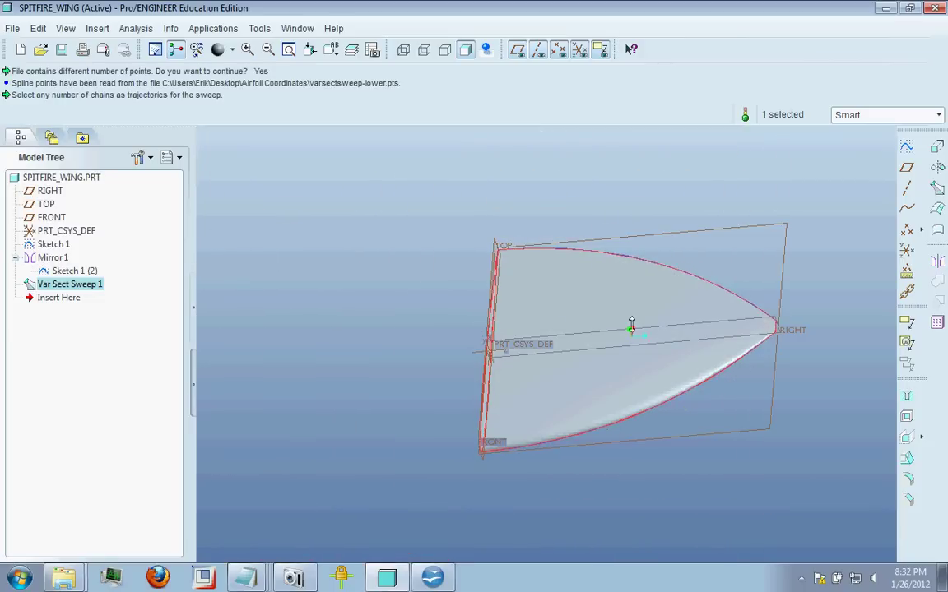
pyautogui.click(12, 28)
pyautogui.click(796, 333)
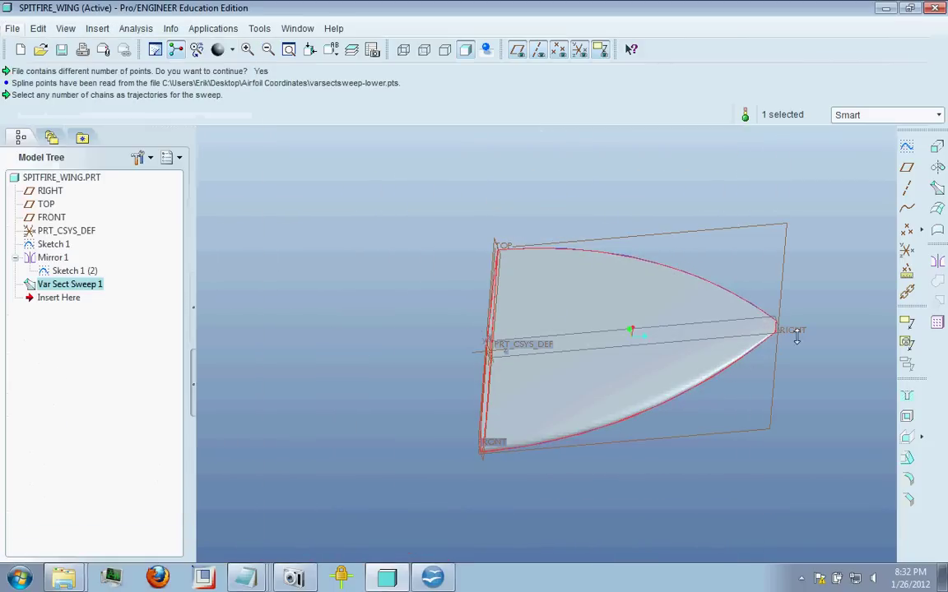
pyautogui.scroll(-6, 795, 334)
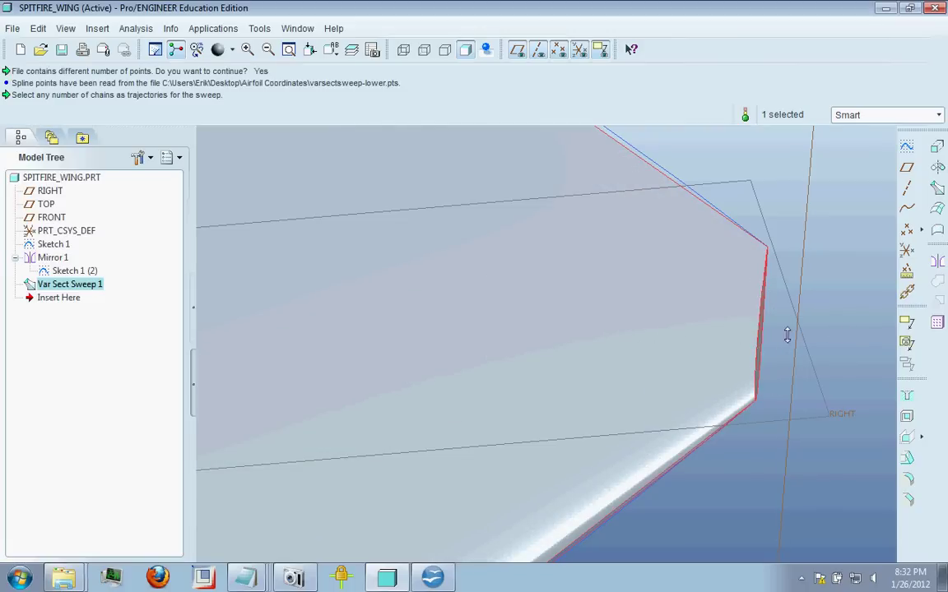
pyautogui.scroll(8, 783, 368)
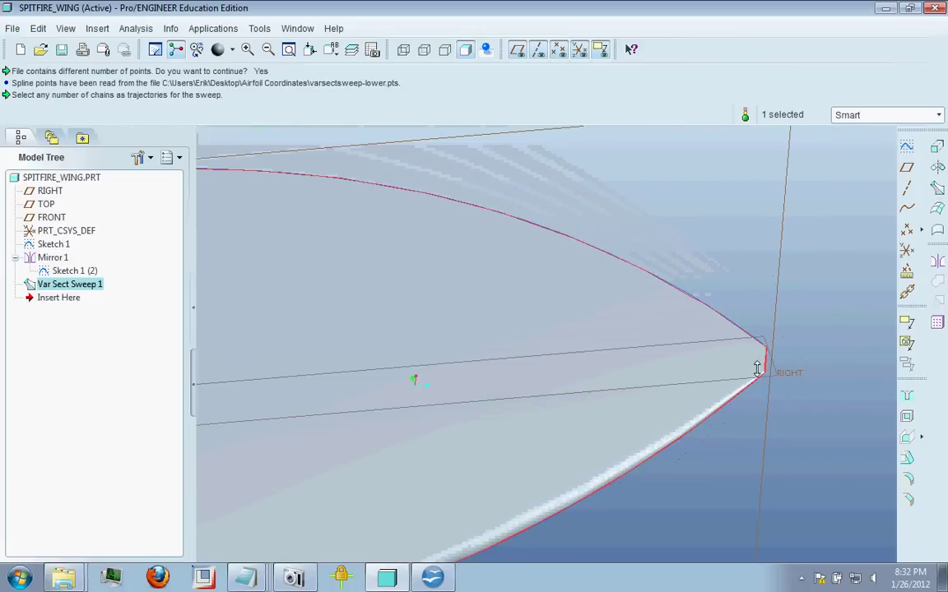
pyautogui.scroll(5, 649, 347)
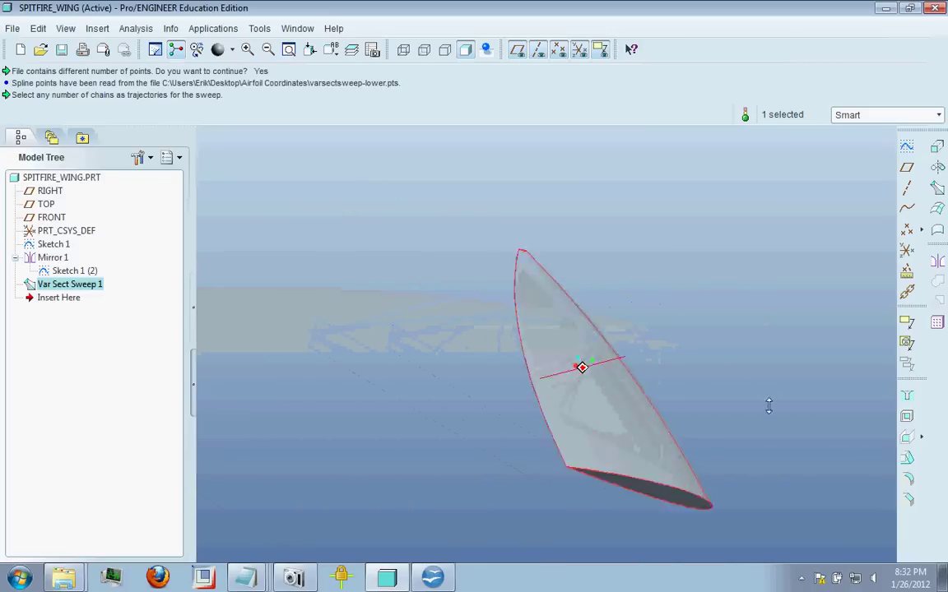
pyautogui.moveTo(762, 418); pyautogui.dragTo(779, 381, button='middle')
pyautogui.moveTo(669, 377); pyautogui.dragTo(676, 411, button='middle')
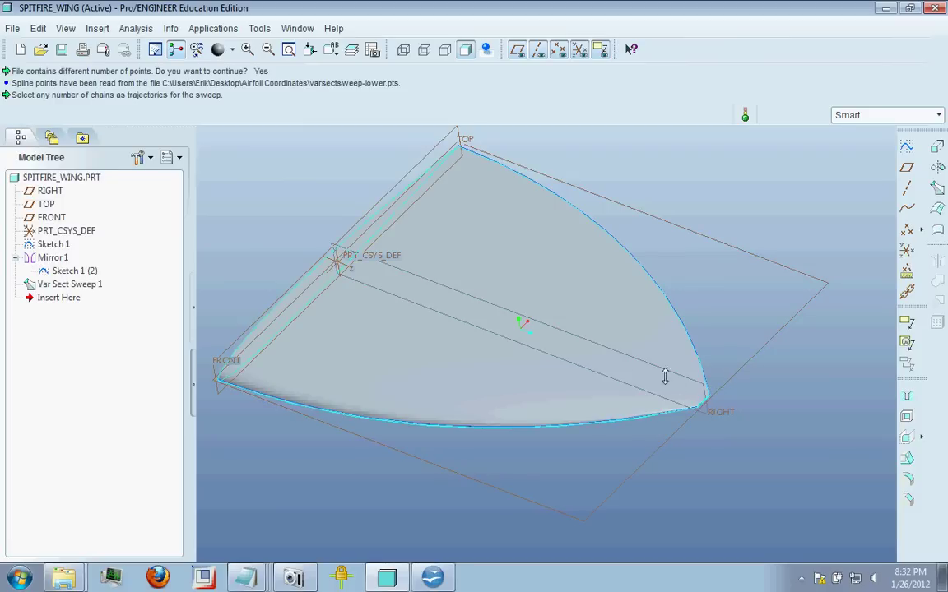